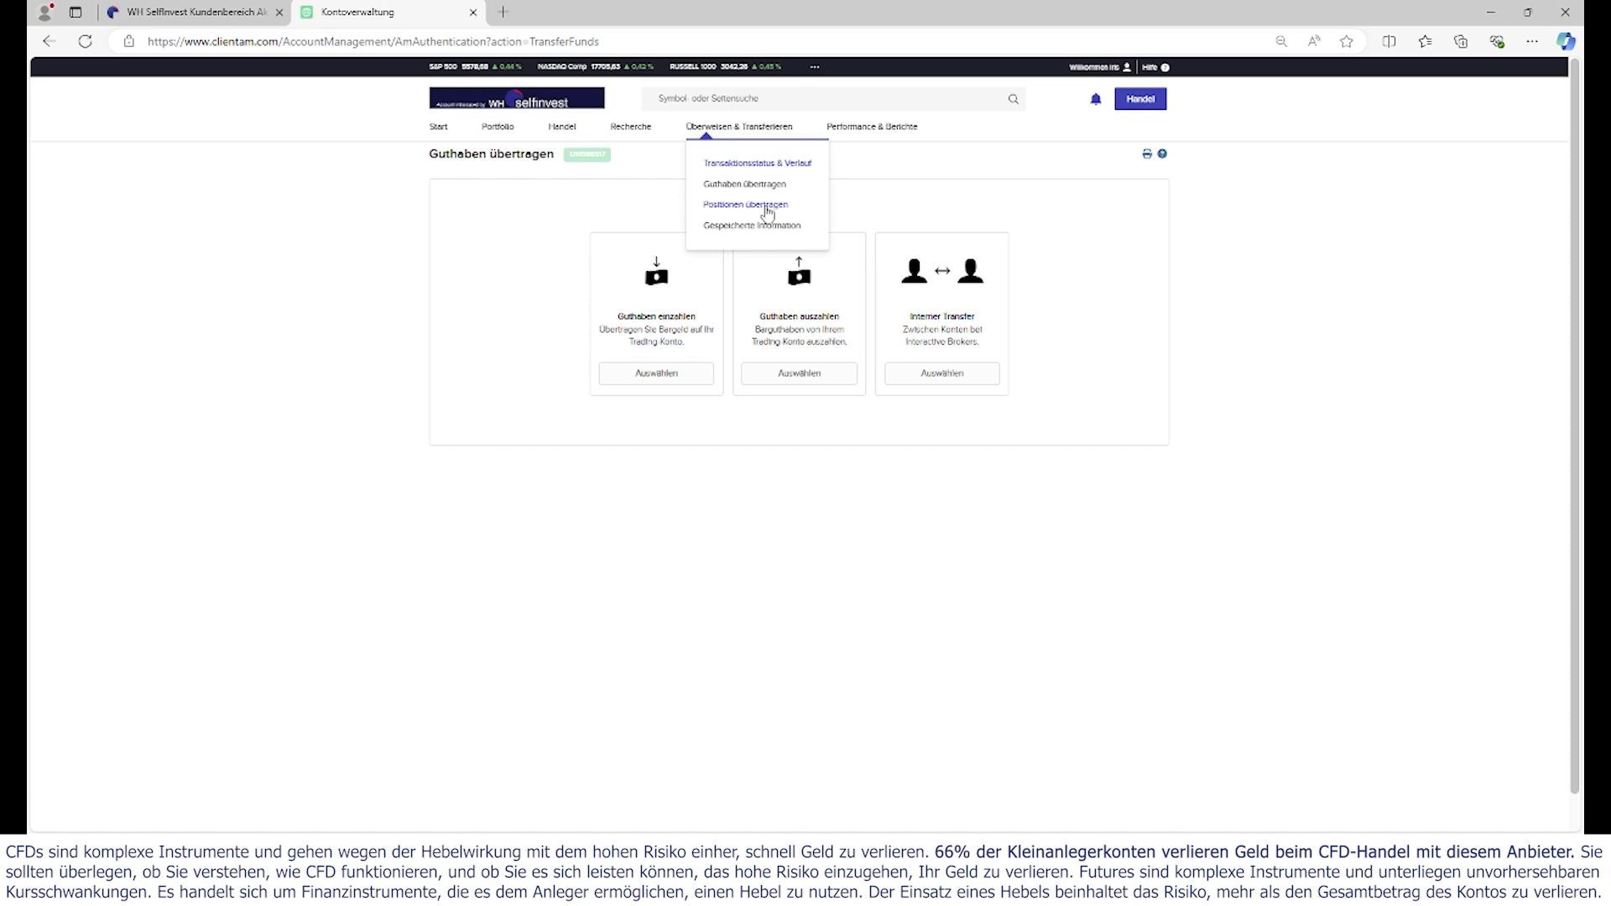
- Open the Guthaben übertragen page and review the Guthaben einzahlen and Guthaben auszahlen options
click(769, 191)
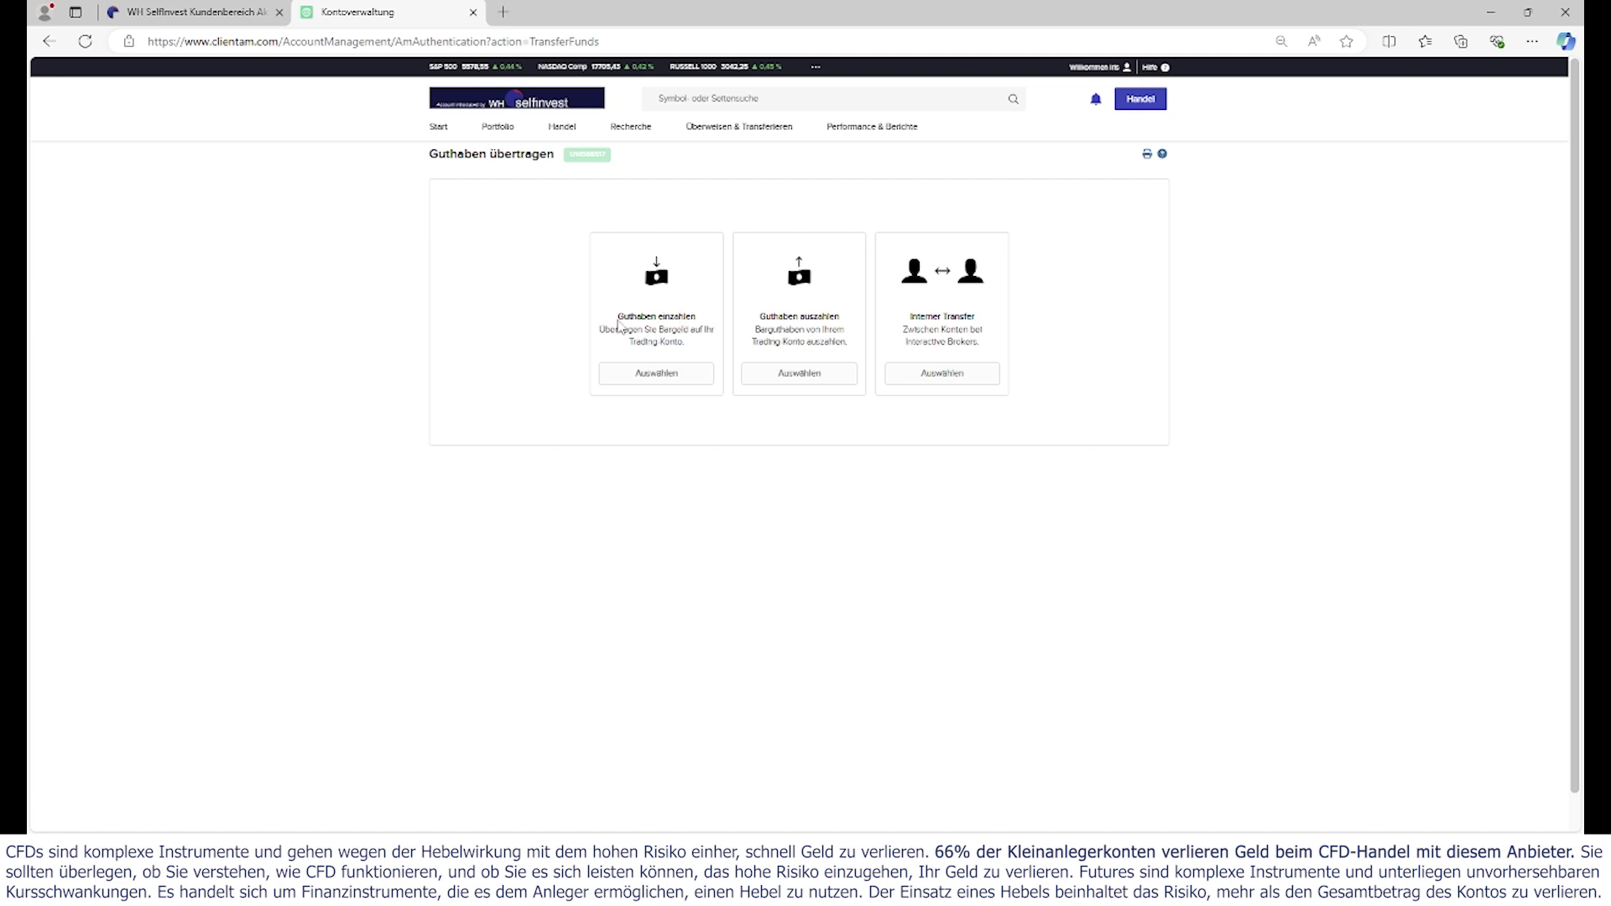
drag(617, 317, 695, 317)
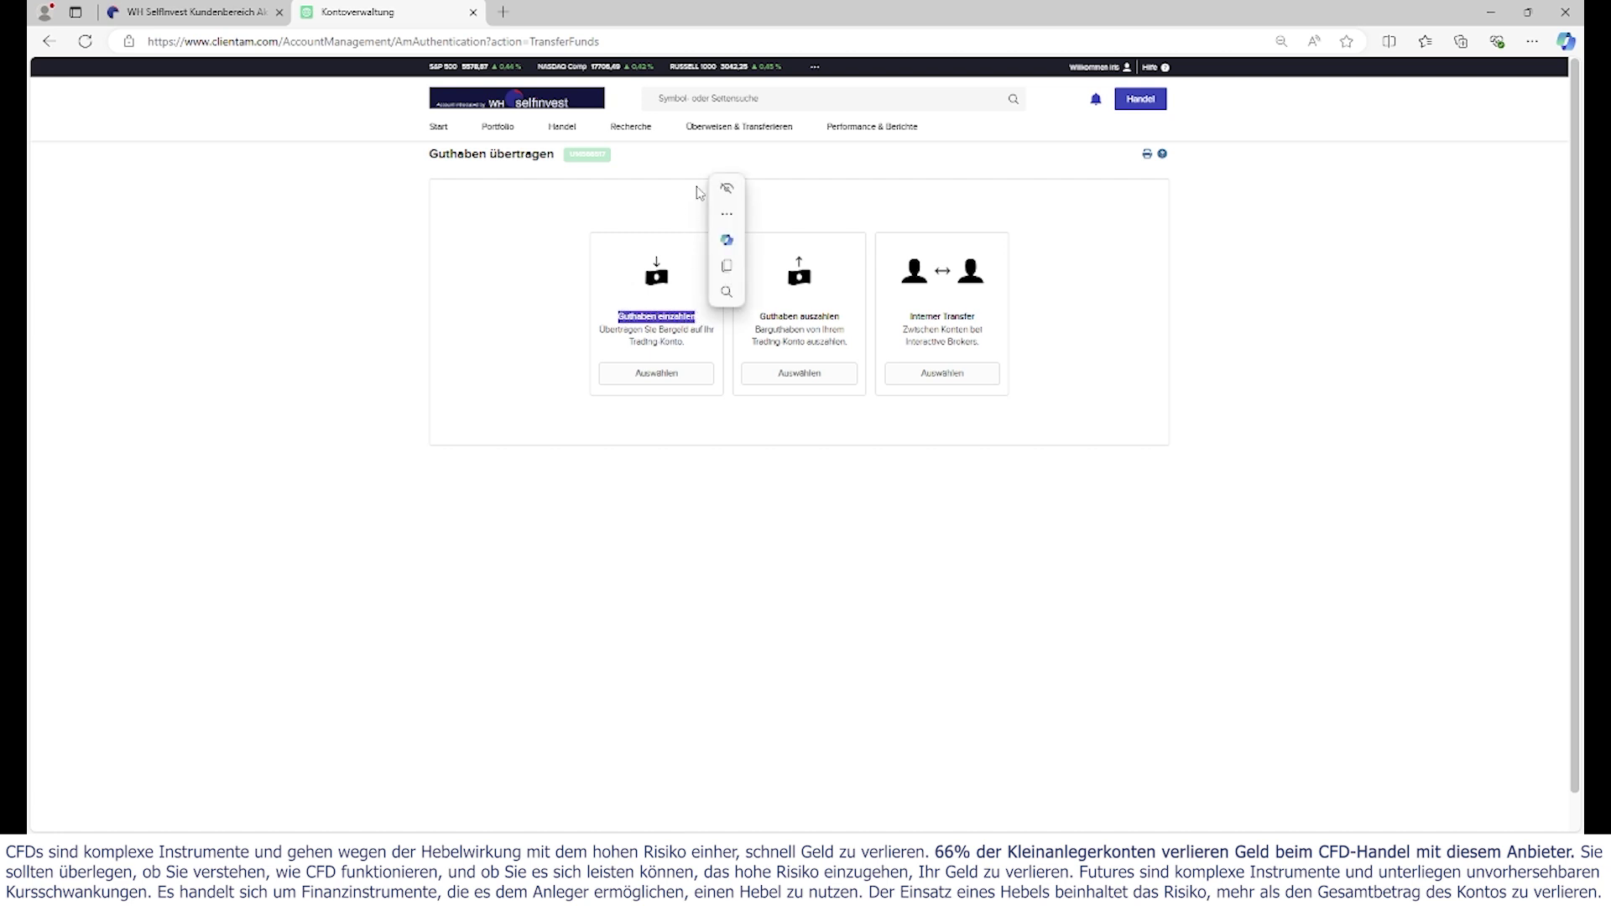
click(873, 174)
drag(759, 317, 842, 321)
click(1272, 228)
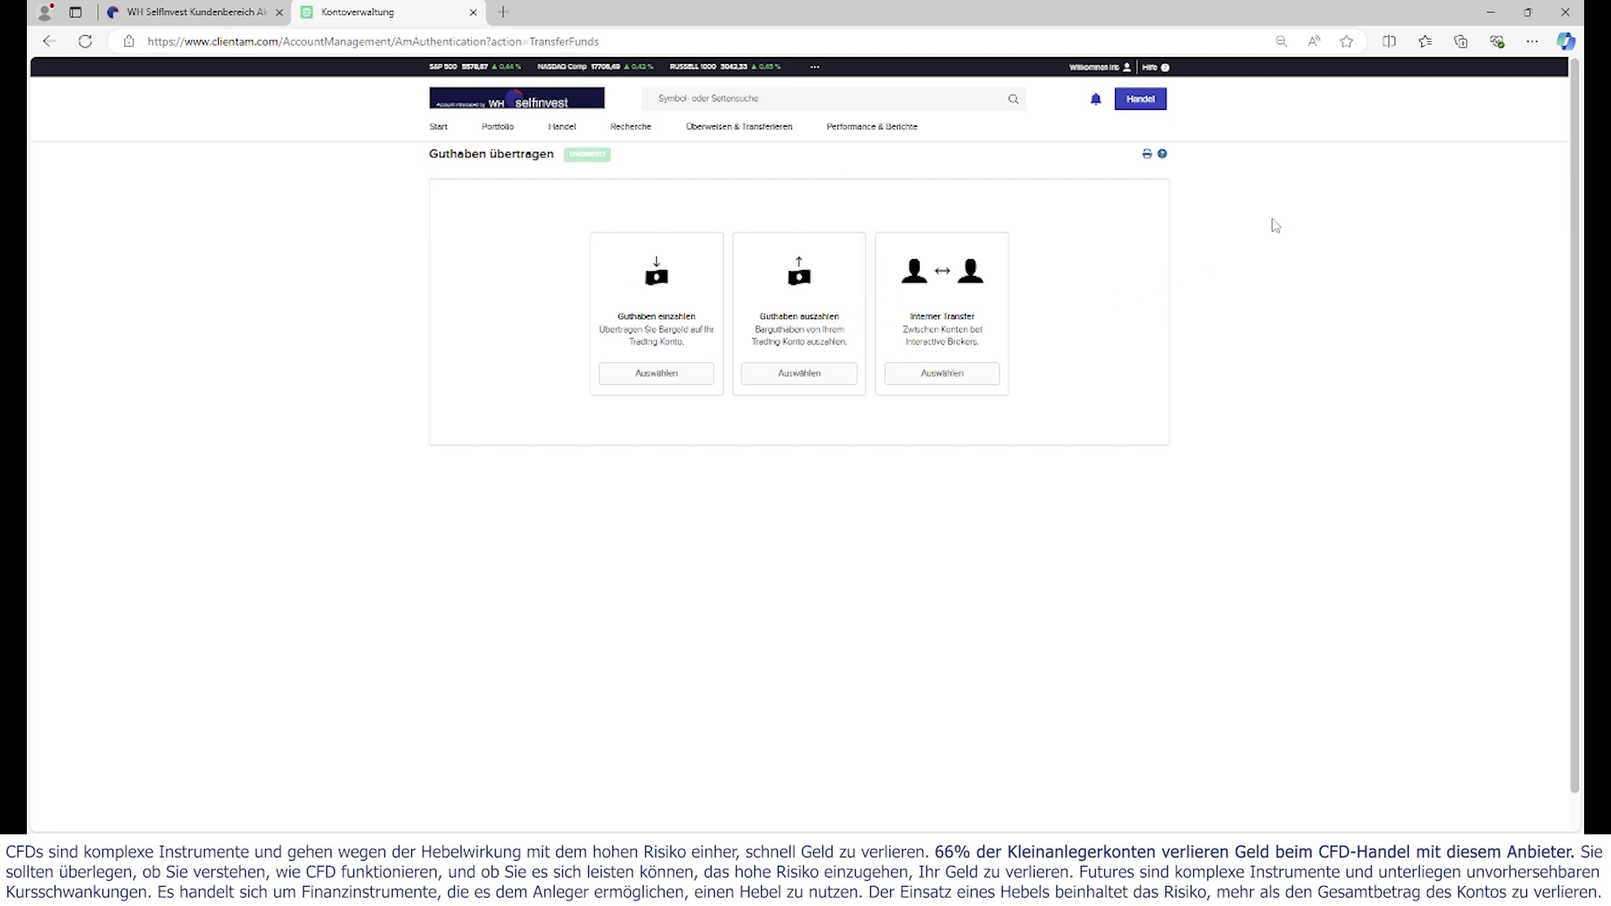
- Start a withdrawal with Euro (EUR) as the payout currency and locate the SEPA method
click(807, 383)
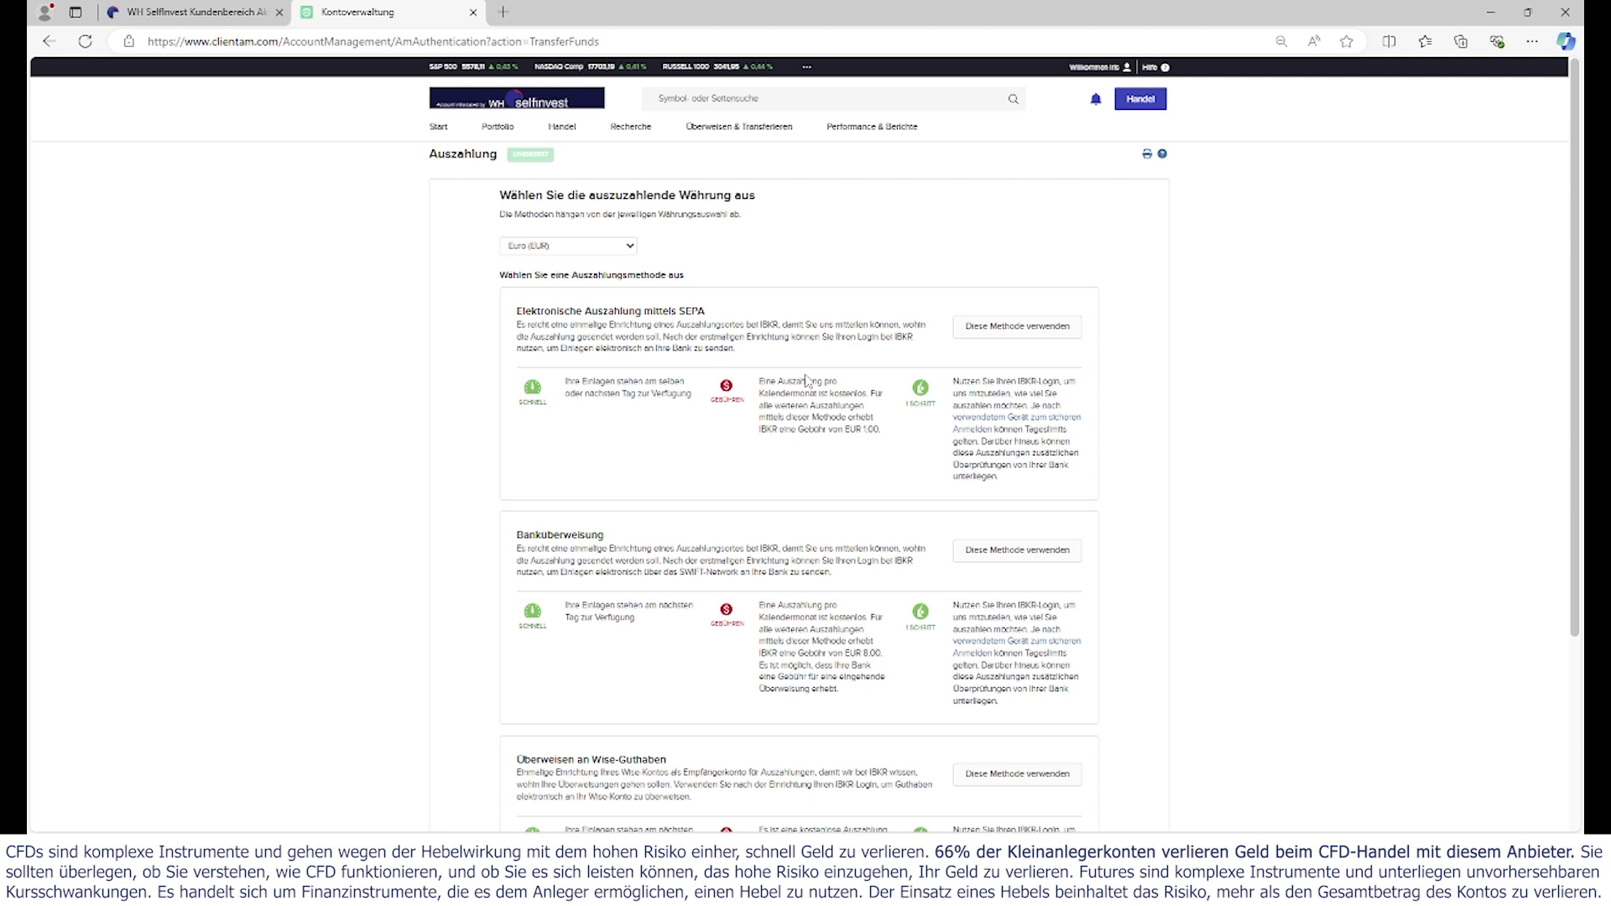
click(631, 249)
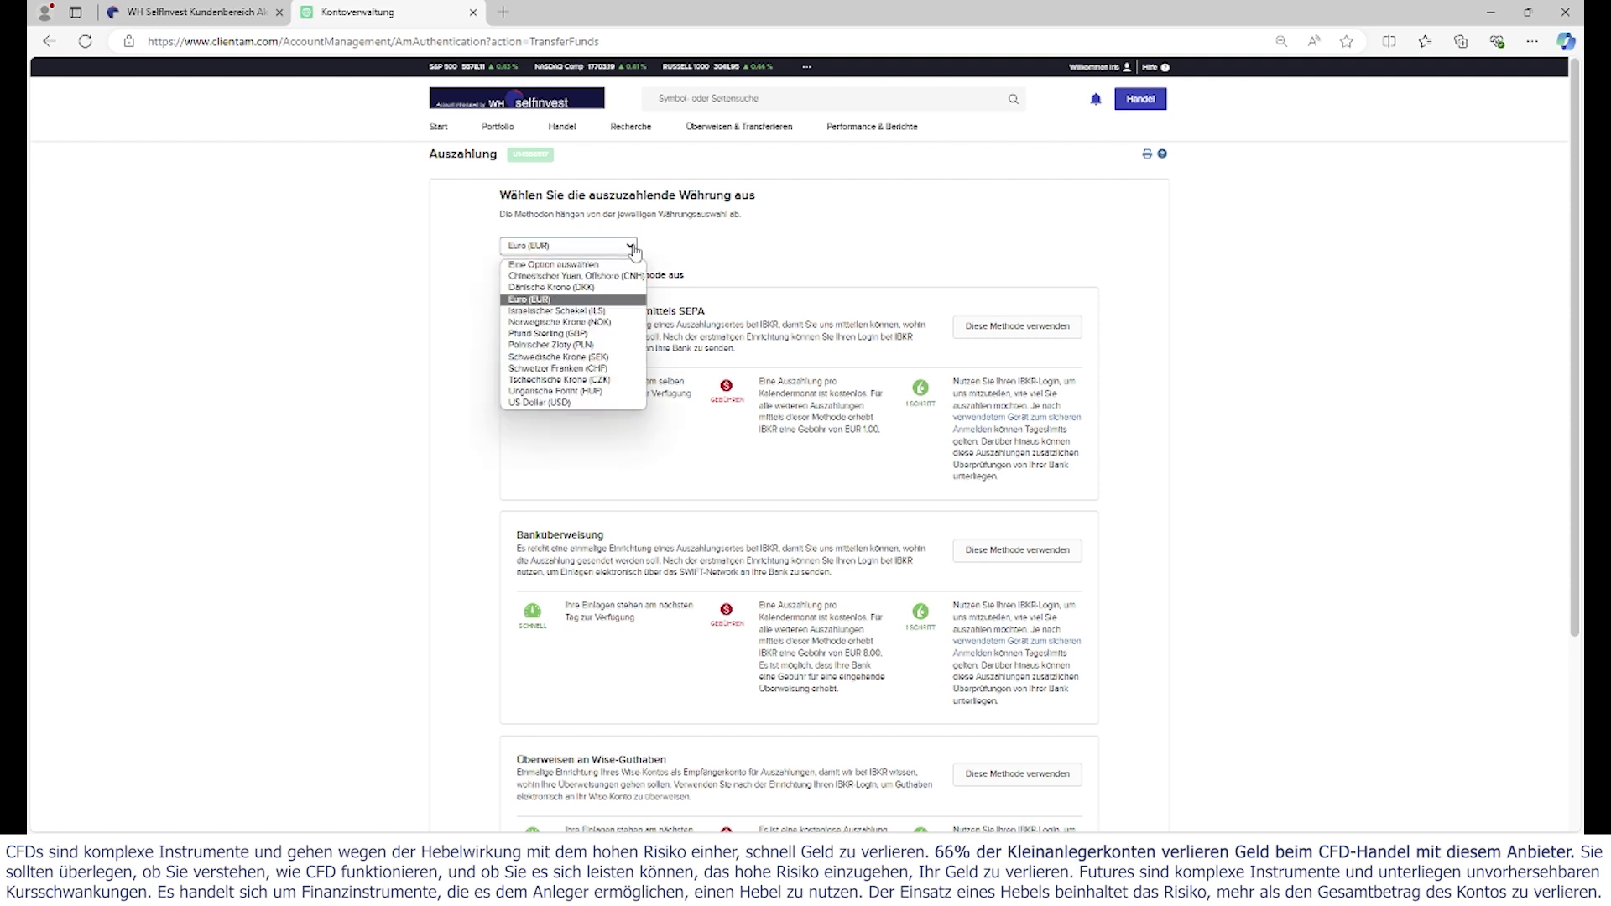
click(631, 249)
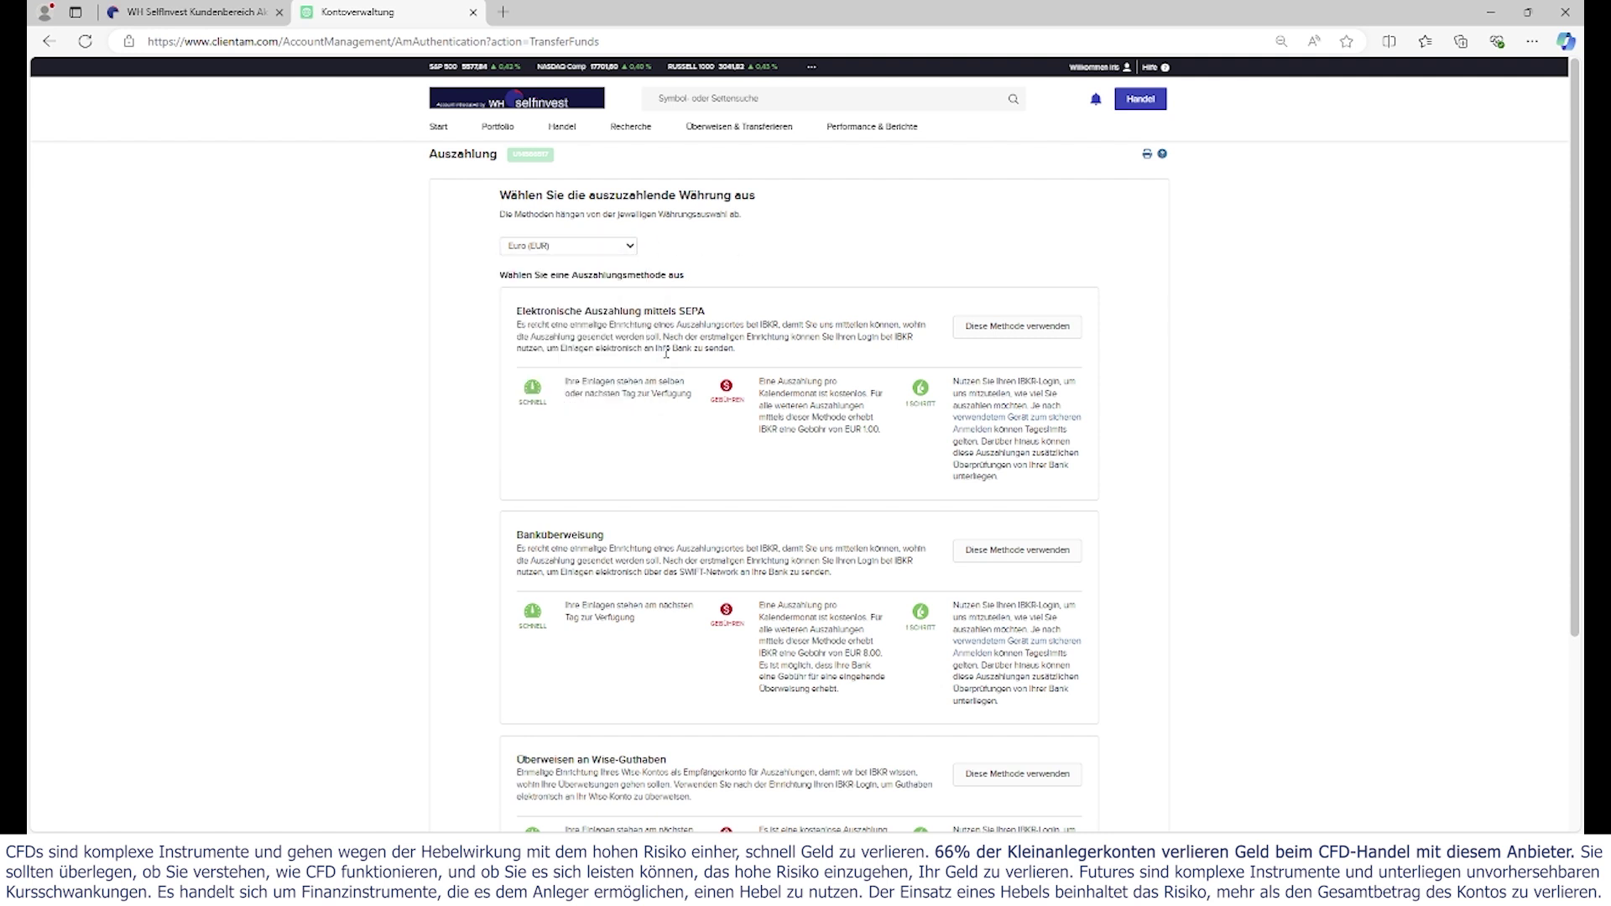
drag(591, 311, 701, 312)
click(1219, 384)
scroll(1220, 390, down, 3)
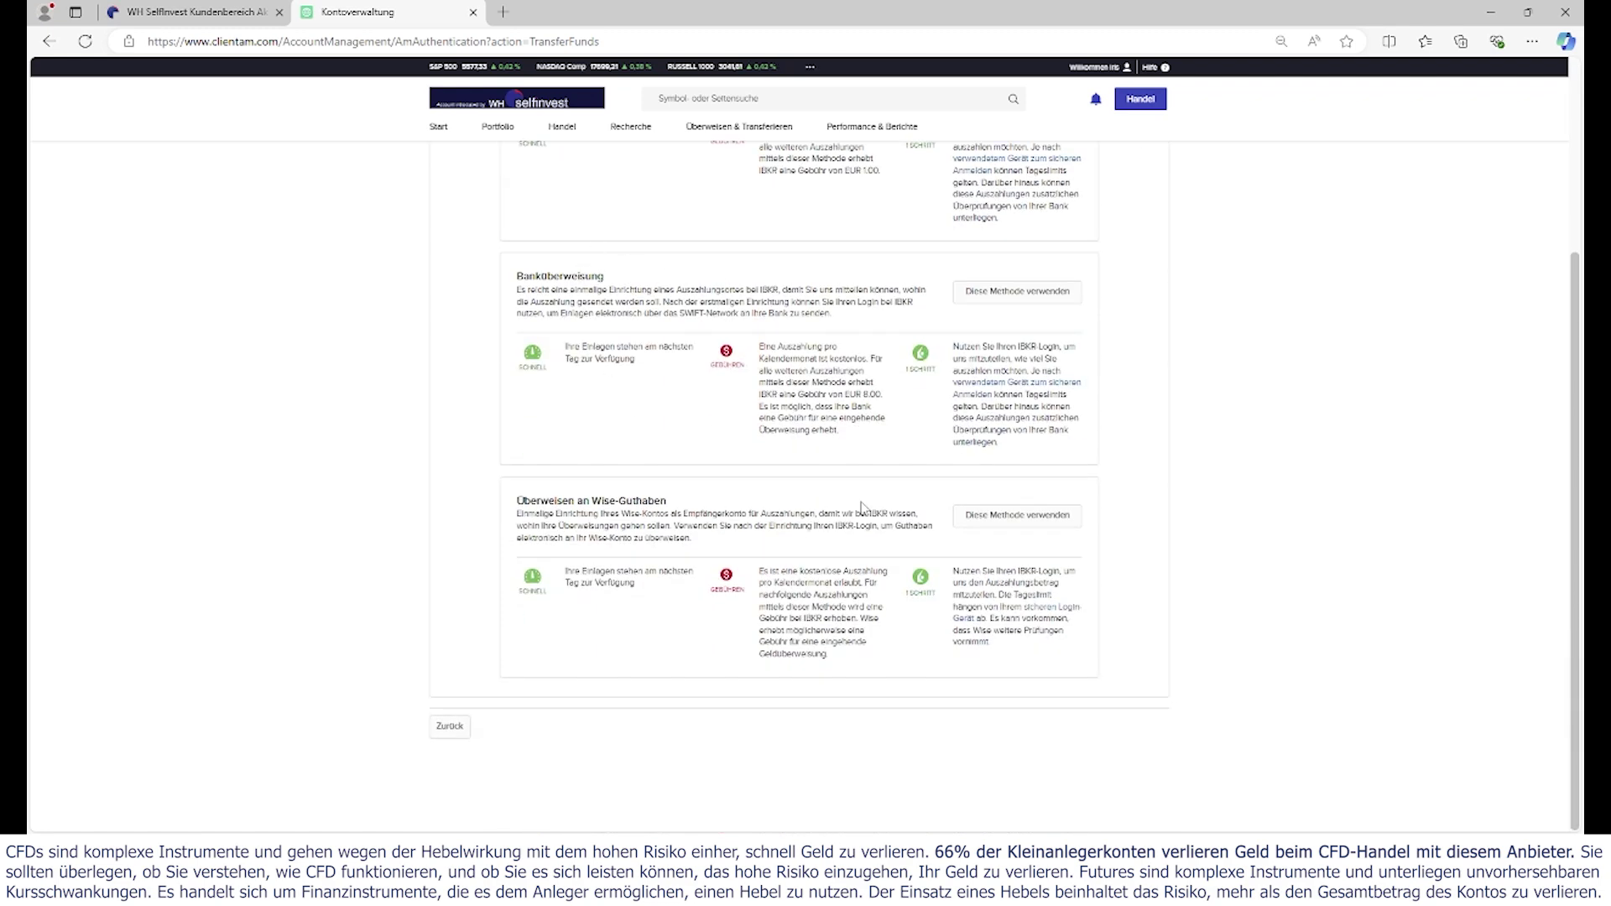
scroll(1211, 506, up, 3)
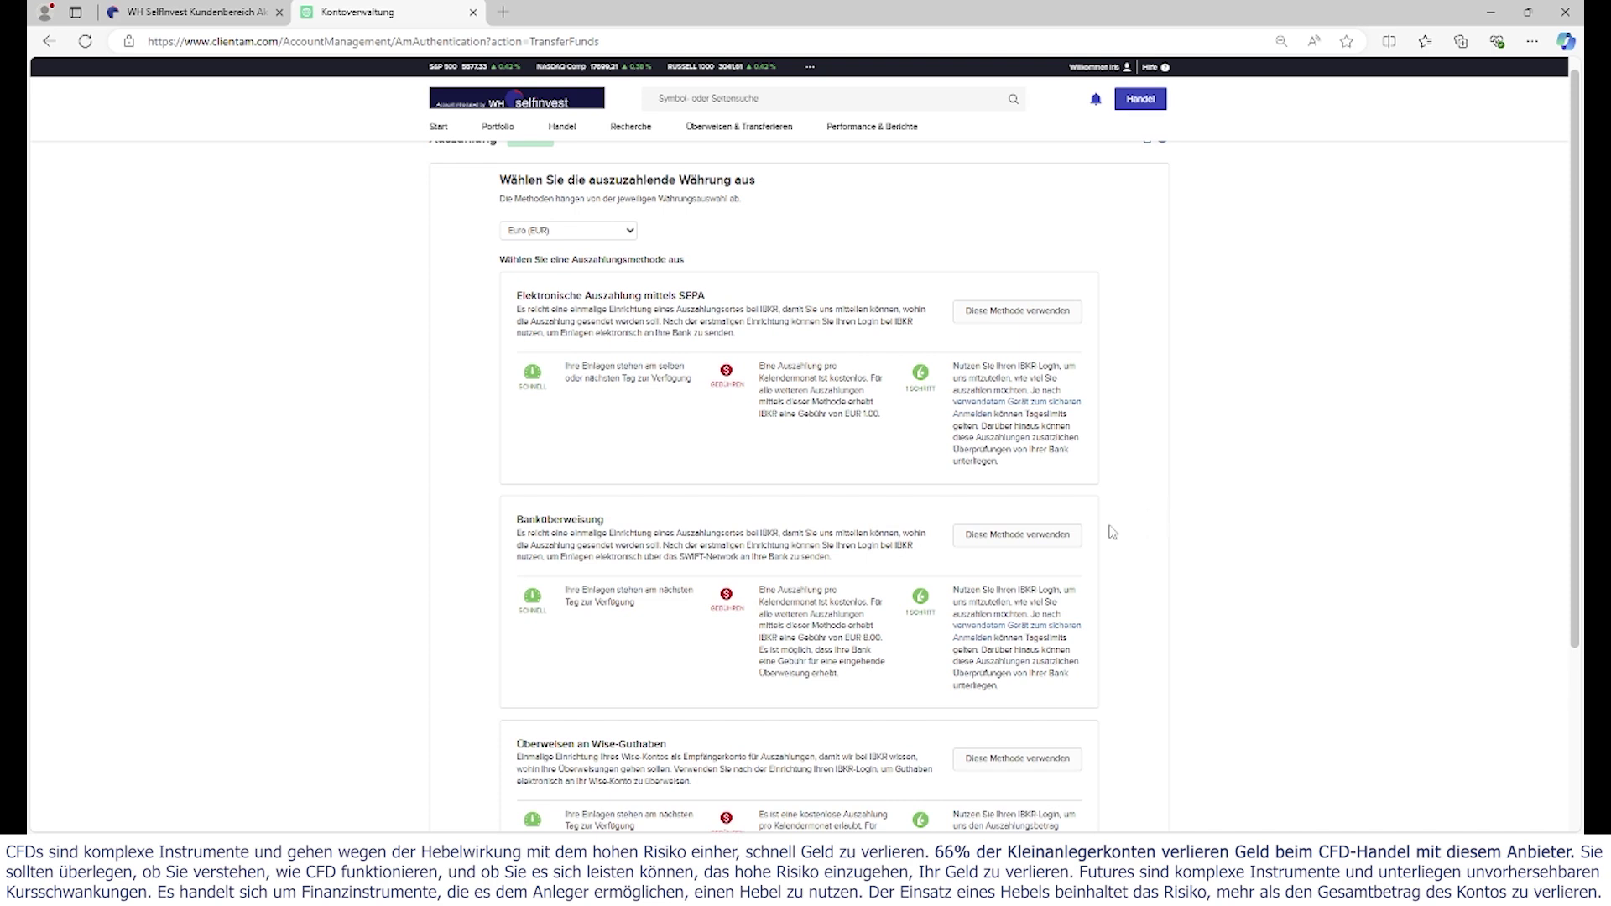
- Review the SEPA payout timing note, the EUR 1,00 SEPA fee and the bank transfer fee
drag(564, 367, 690, 379)
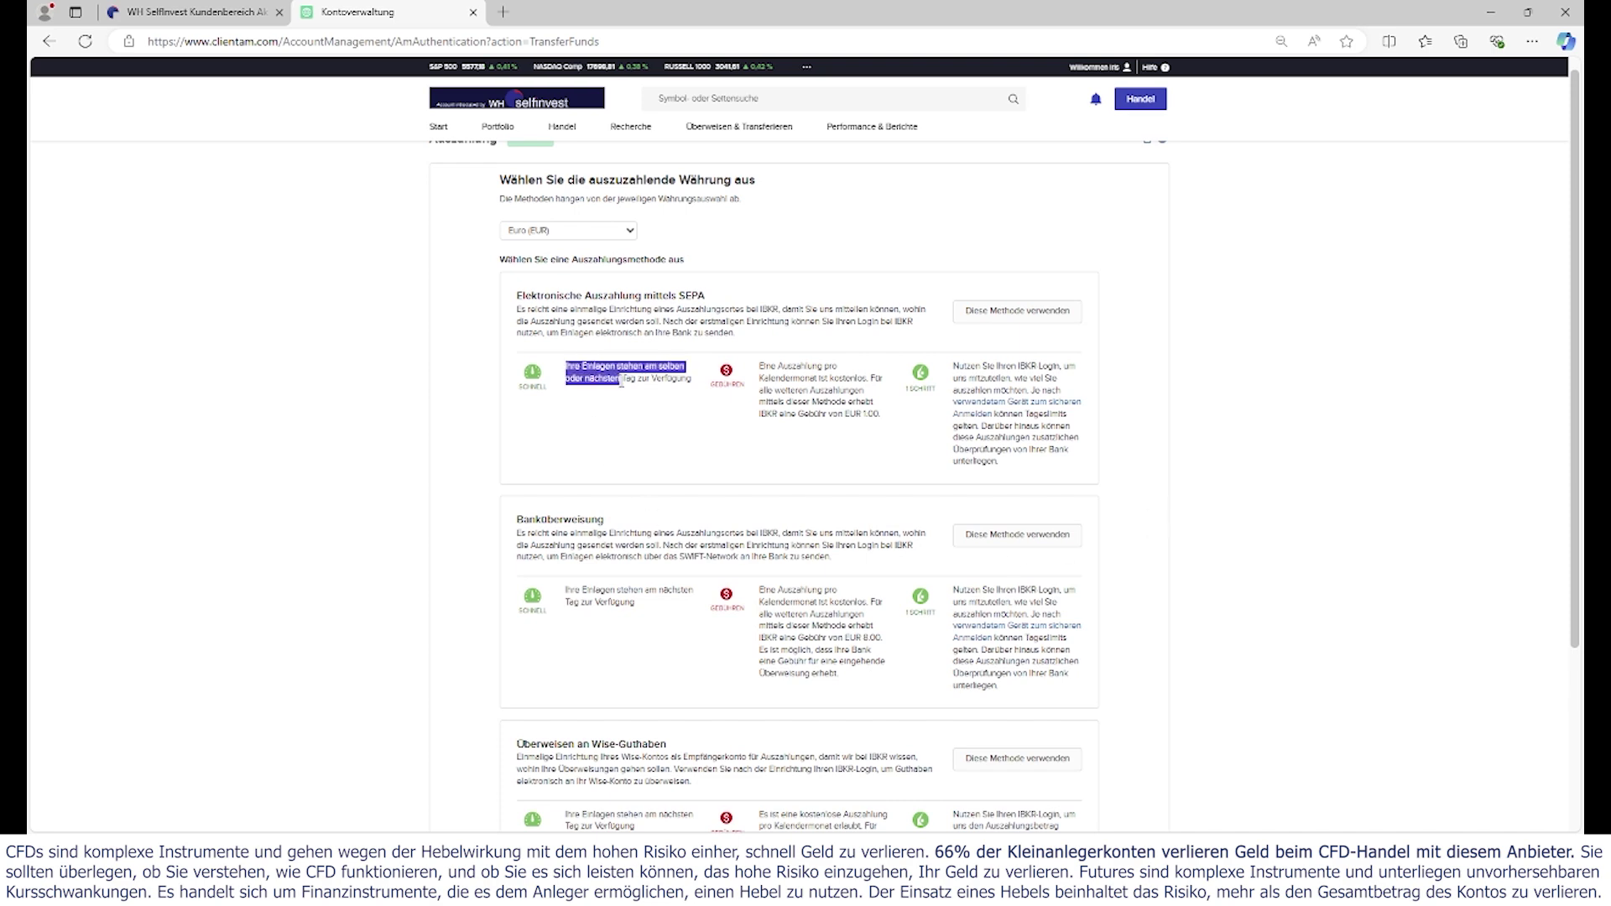
click(611, 476)
scroll(617, 468, down, 3)
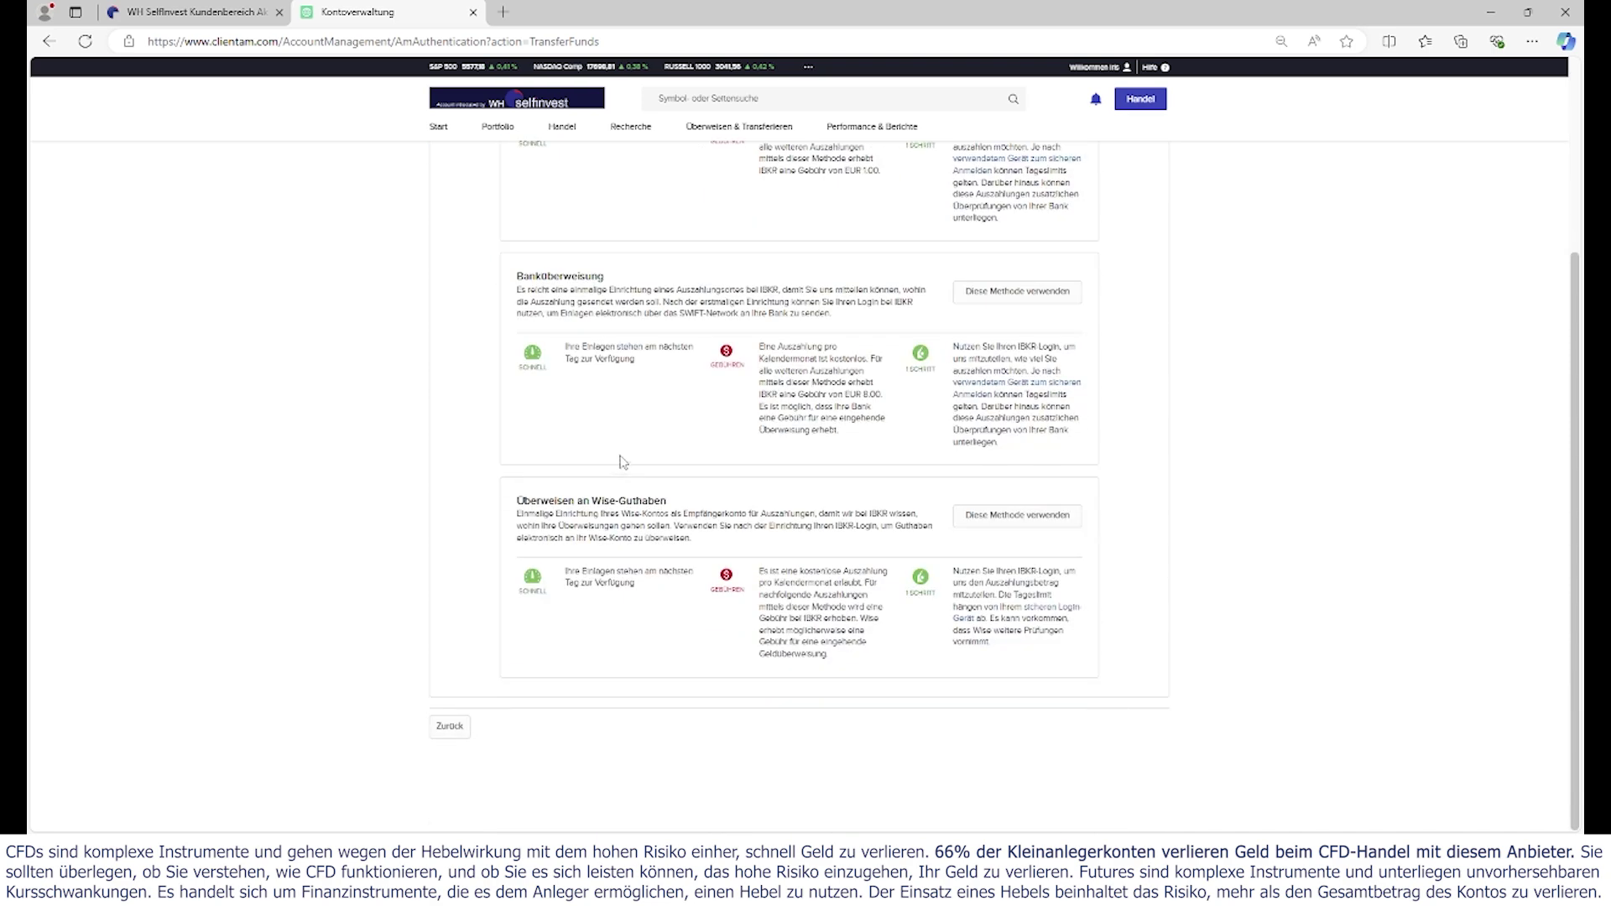
scroll(619, 464, up, 3)
drag(880, 415, 845, 414)
drag(886, 646, 759, 625)
click(772, 382)
- Note that one payout per month is free and review the Banküberweisung method
drag(778, 367, 864, 378)
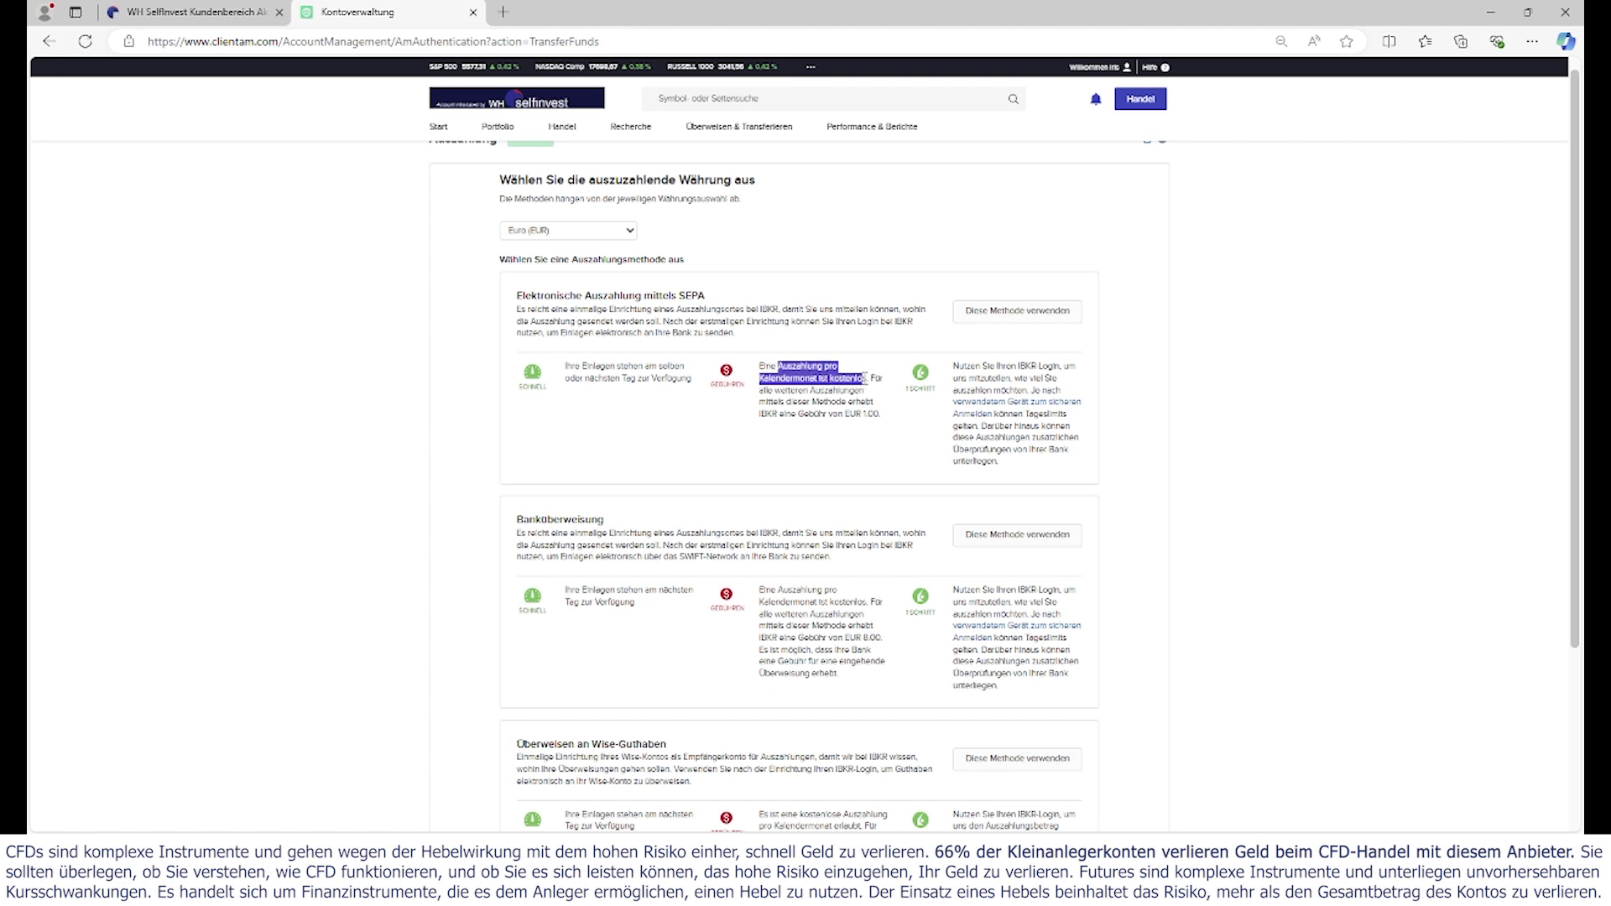
click(828, 611)
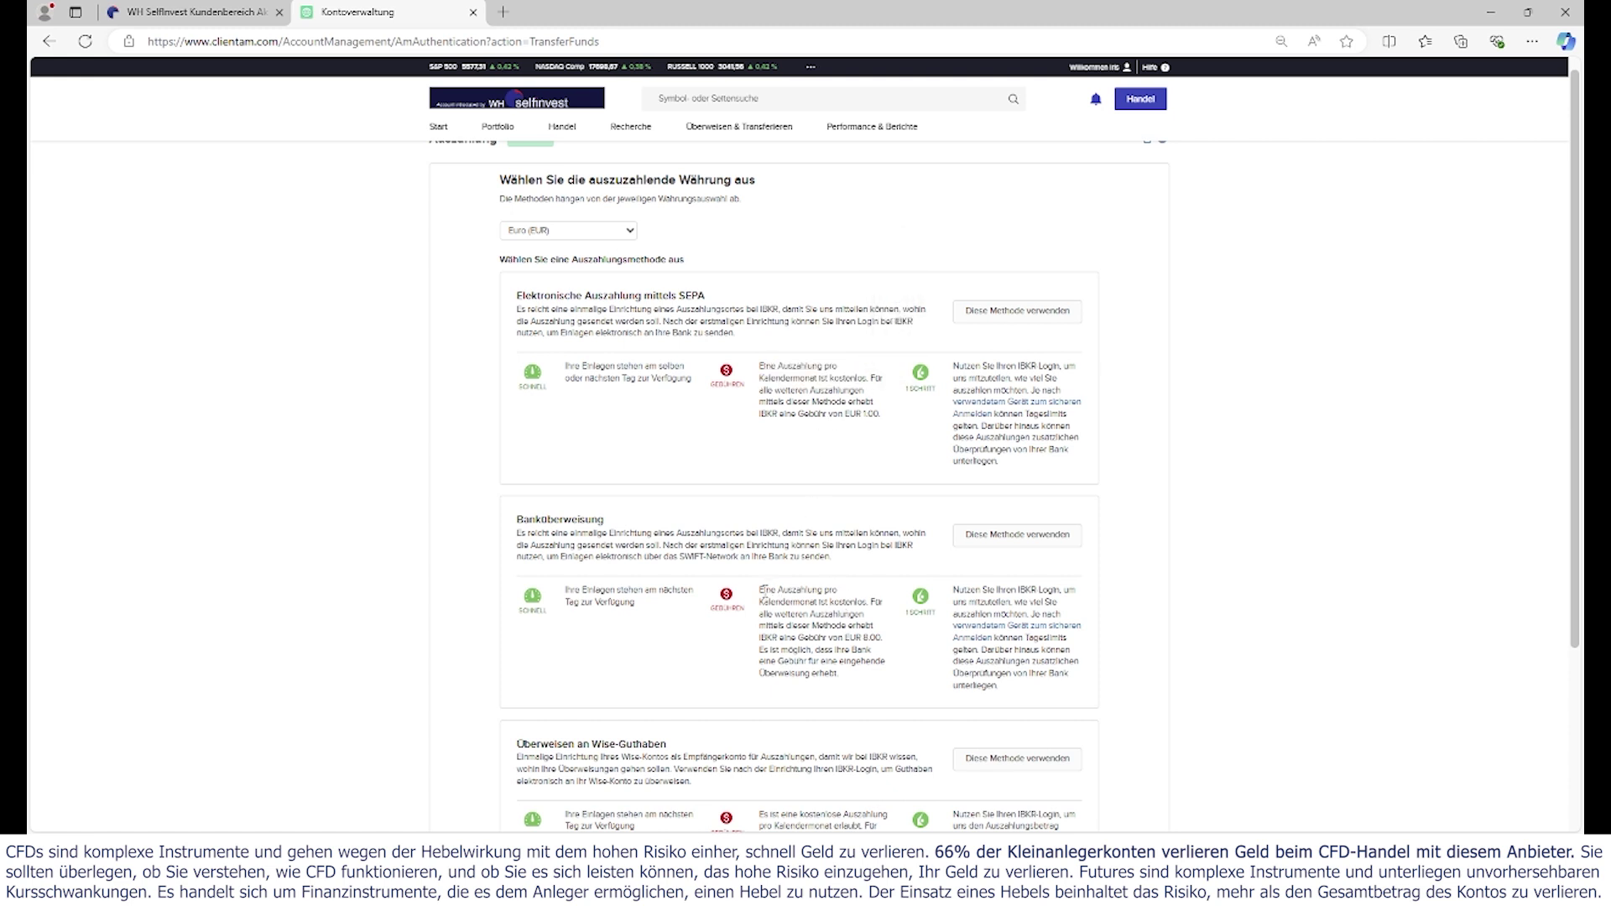
double_click(568, 518)
click(816, 625)
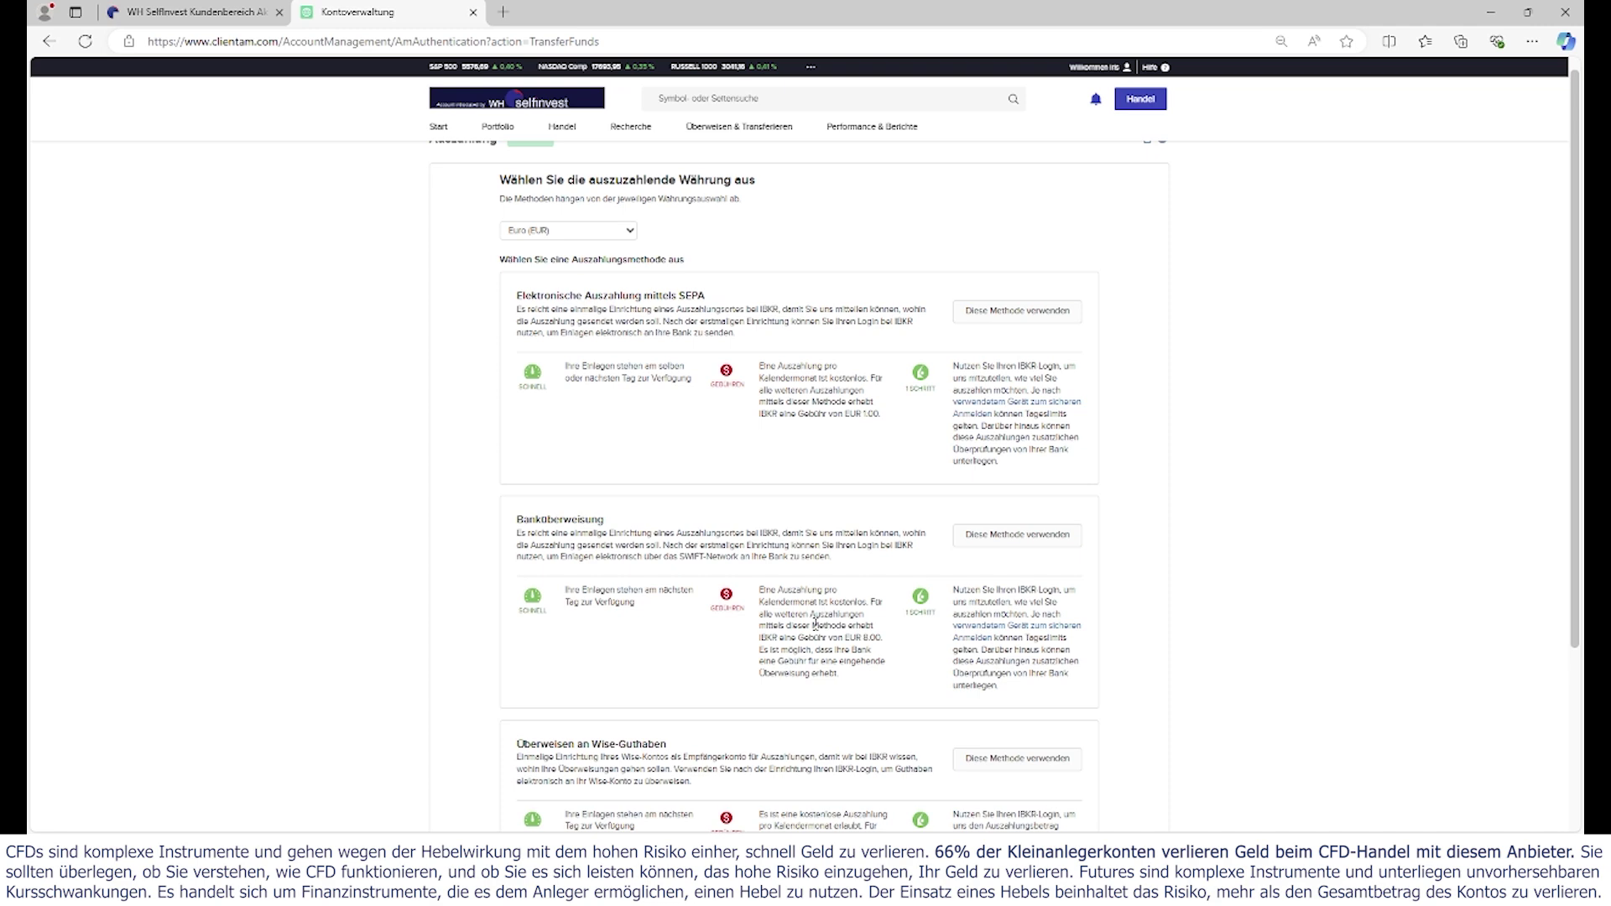
scroll(816, 625, down, 3)
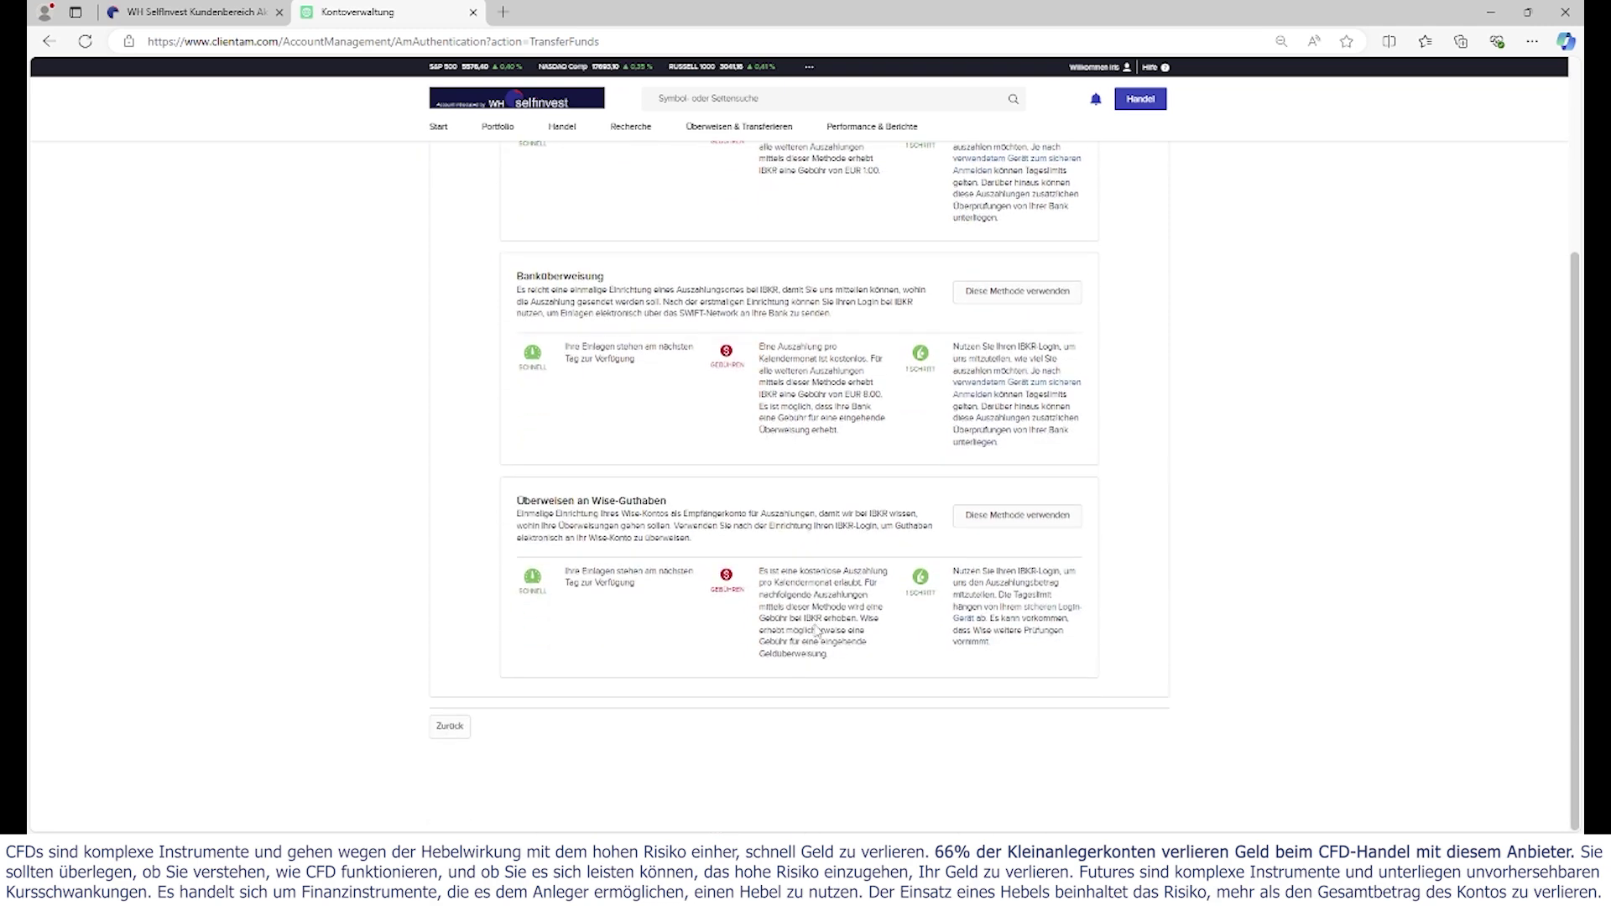
scroll(816, 629, up, 3)
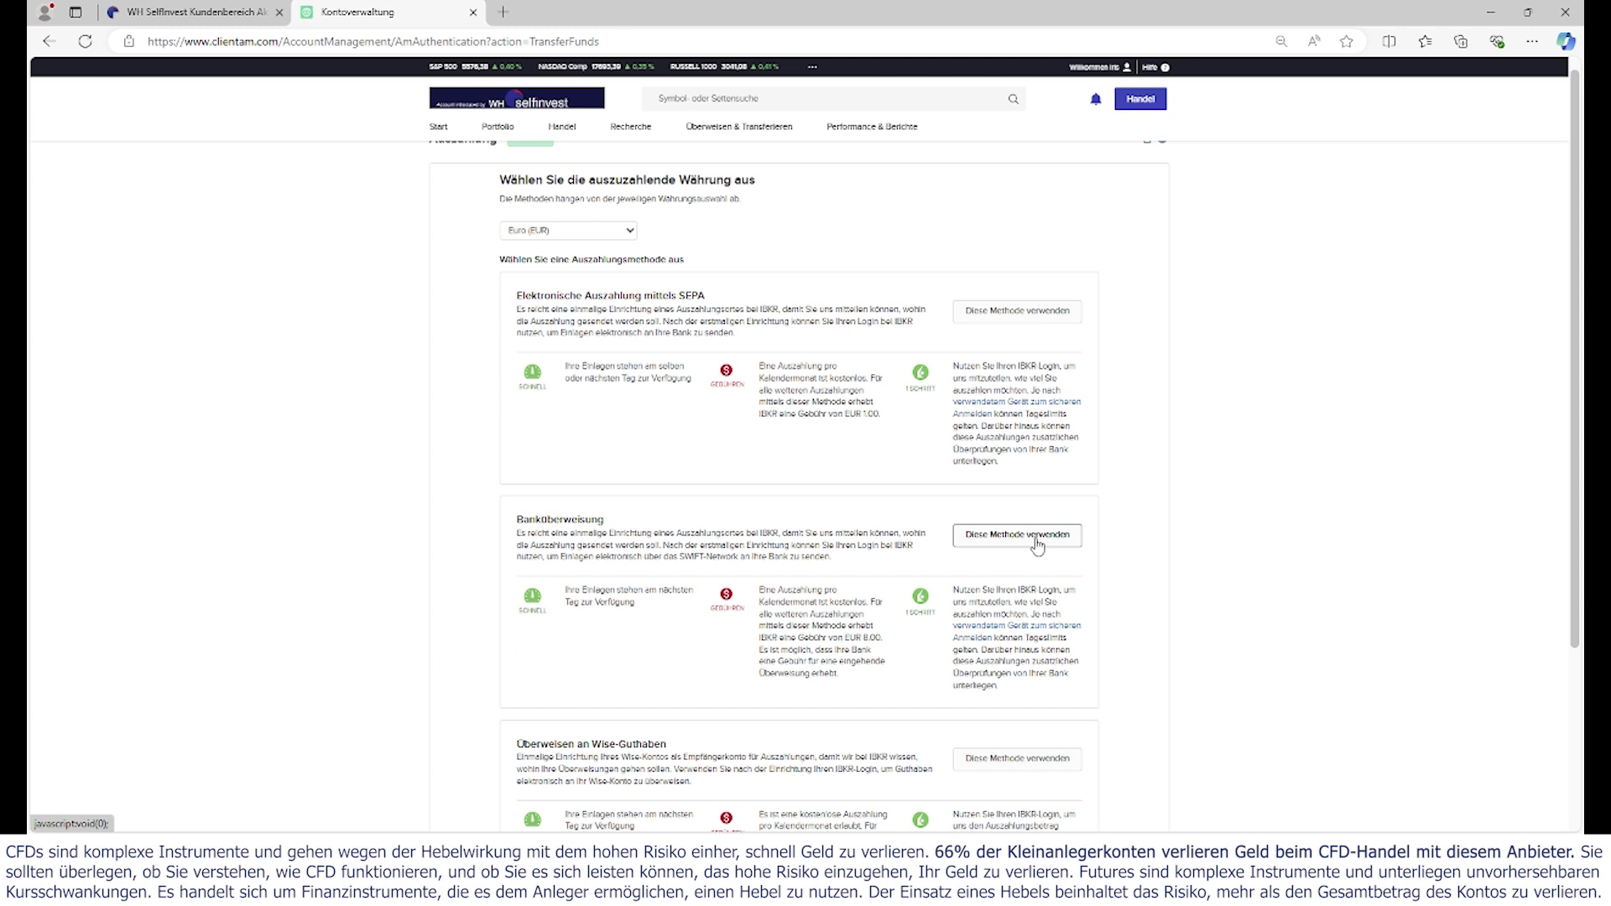
- Choose electronic SEPA payout, set the bank country to Deutschland and begin the IBAN
click(1019, 314)
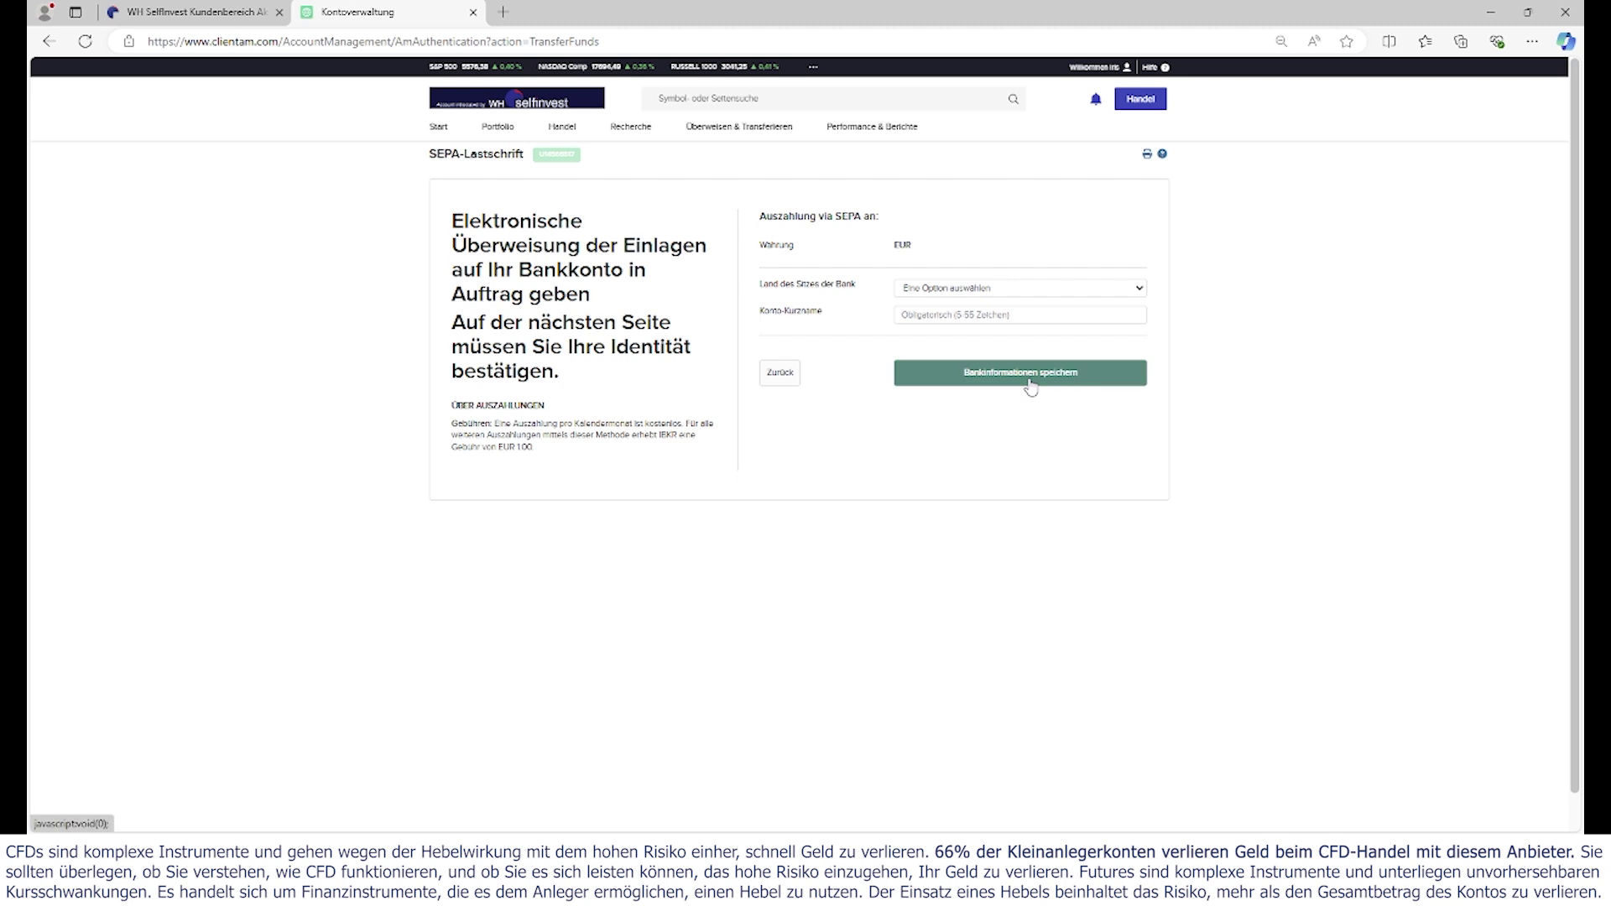
click(981, 292)
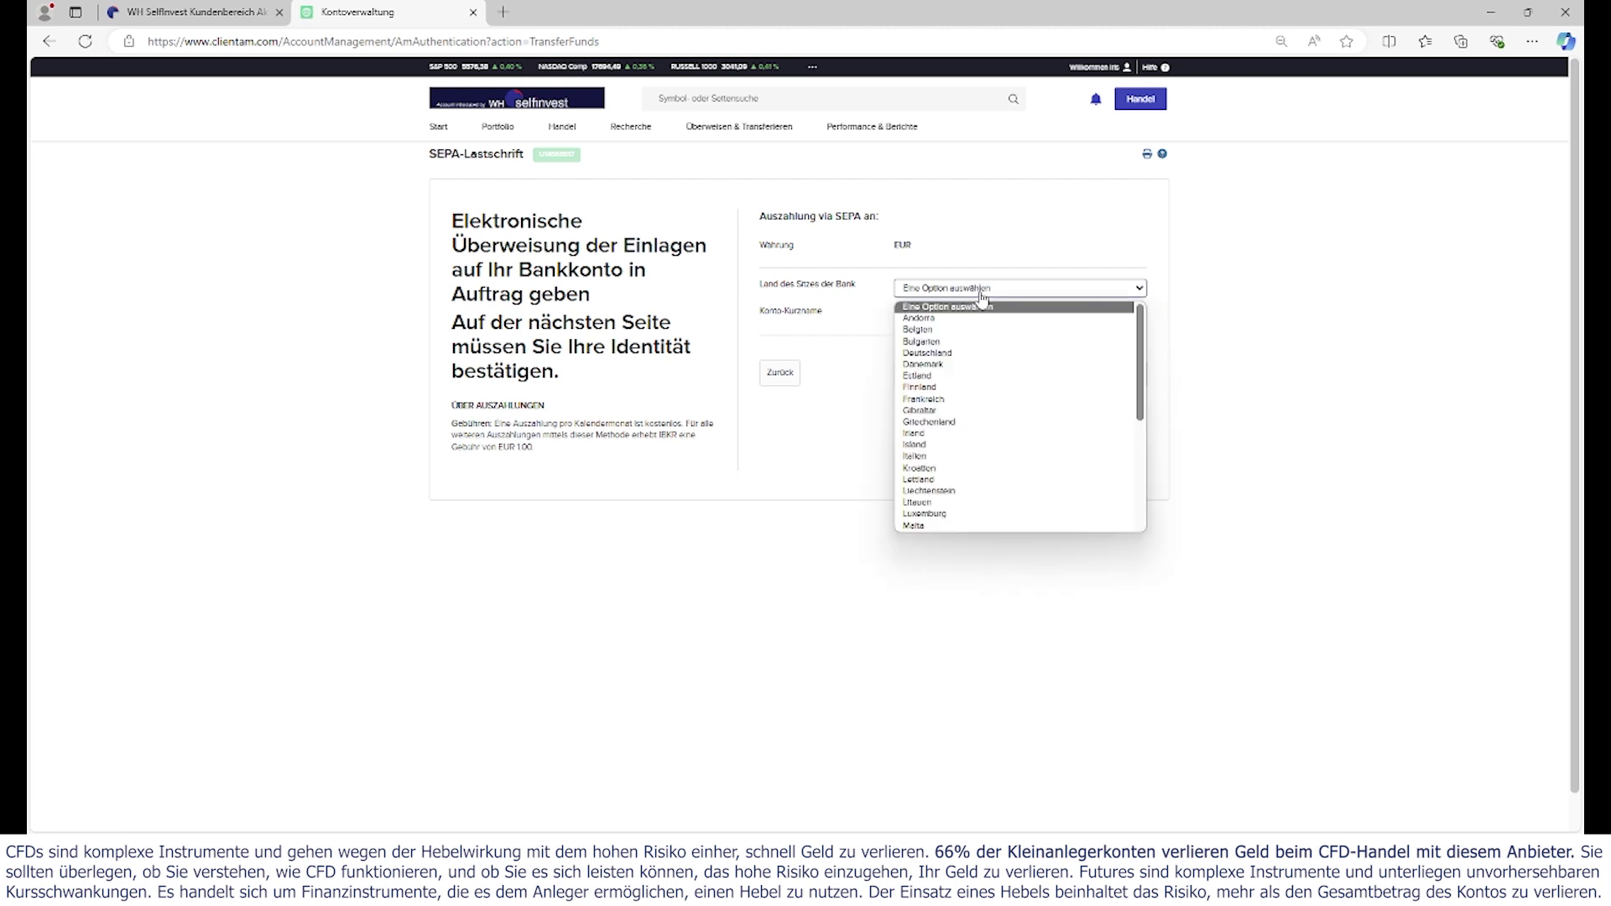
click(975, 354)
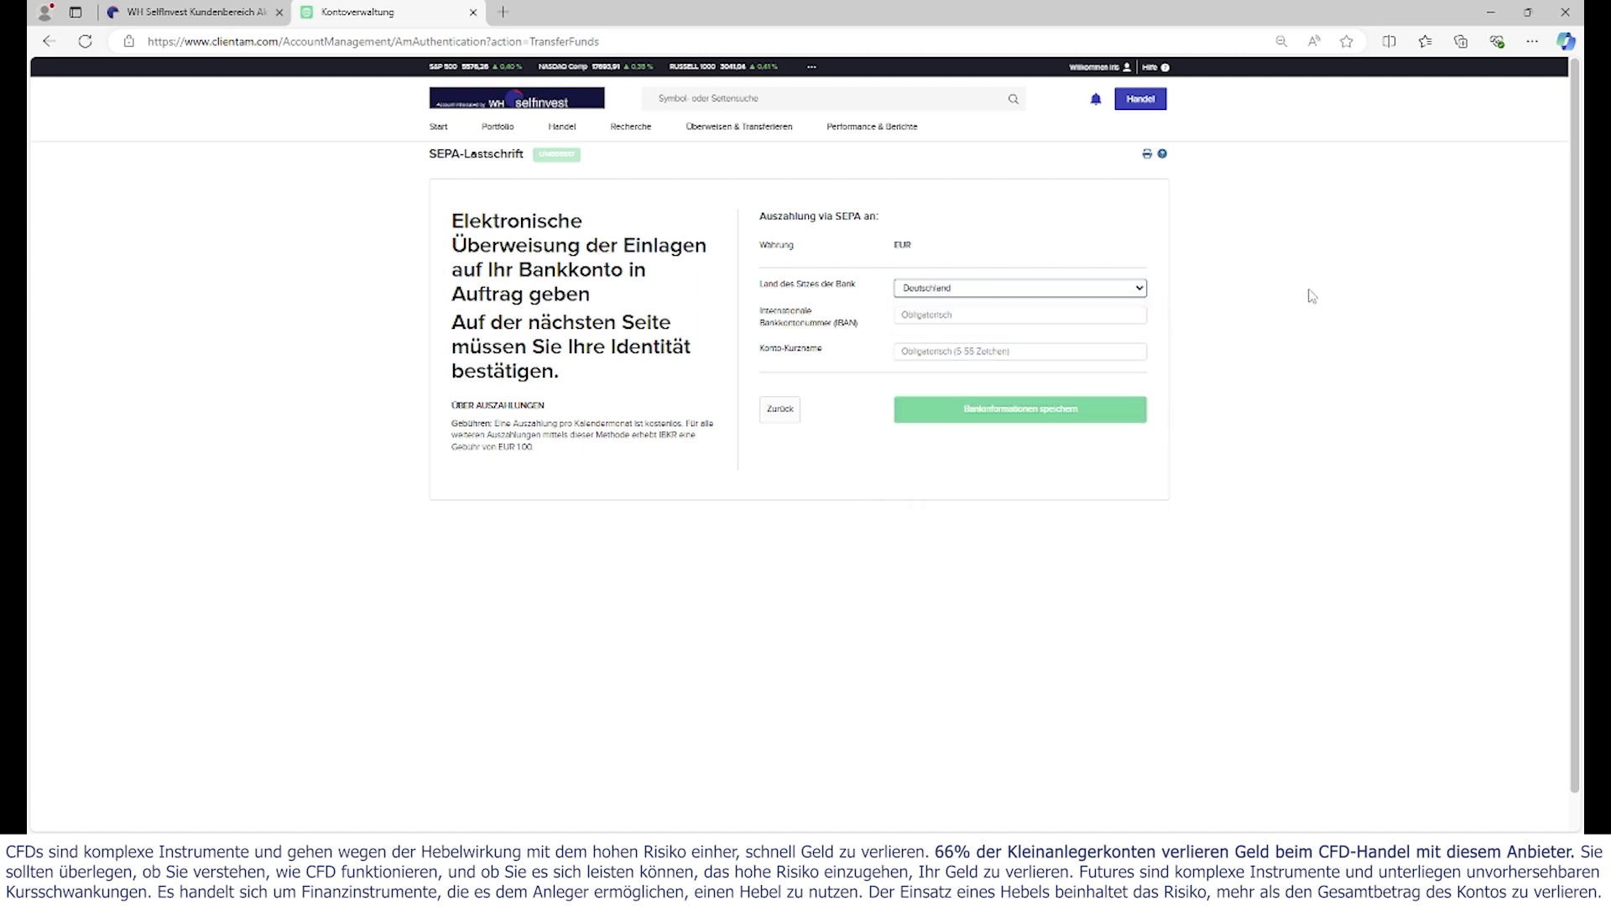
click(947, 314)
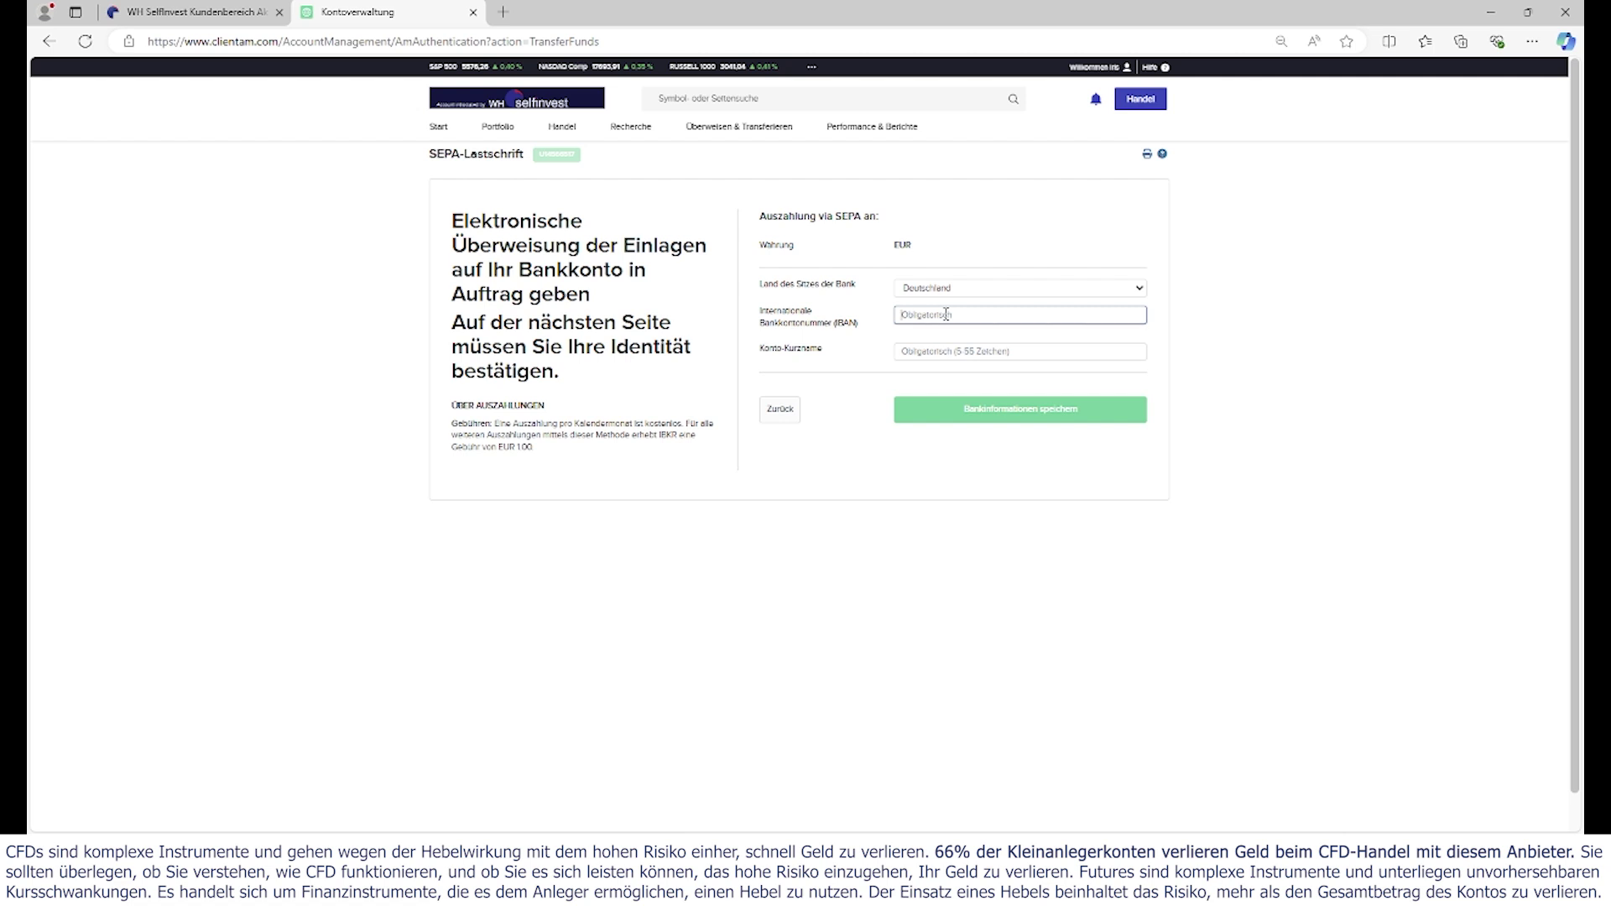
text(DE5)
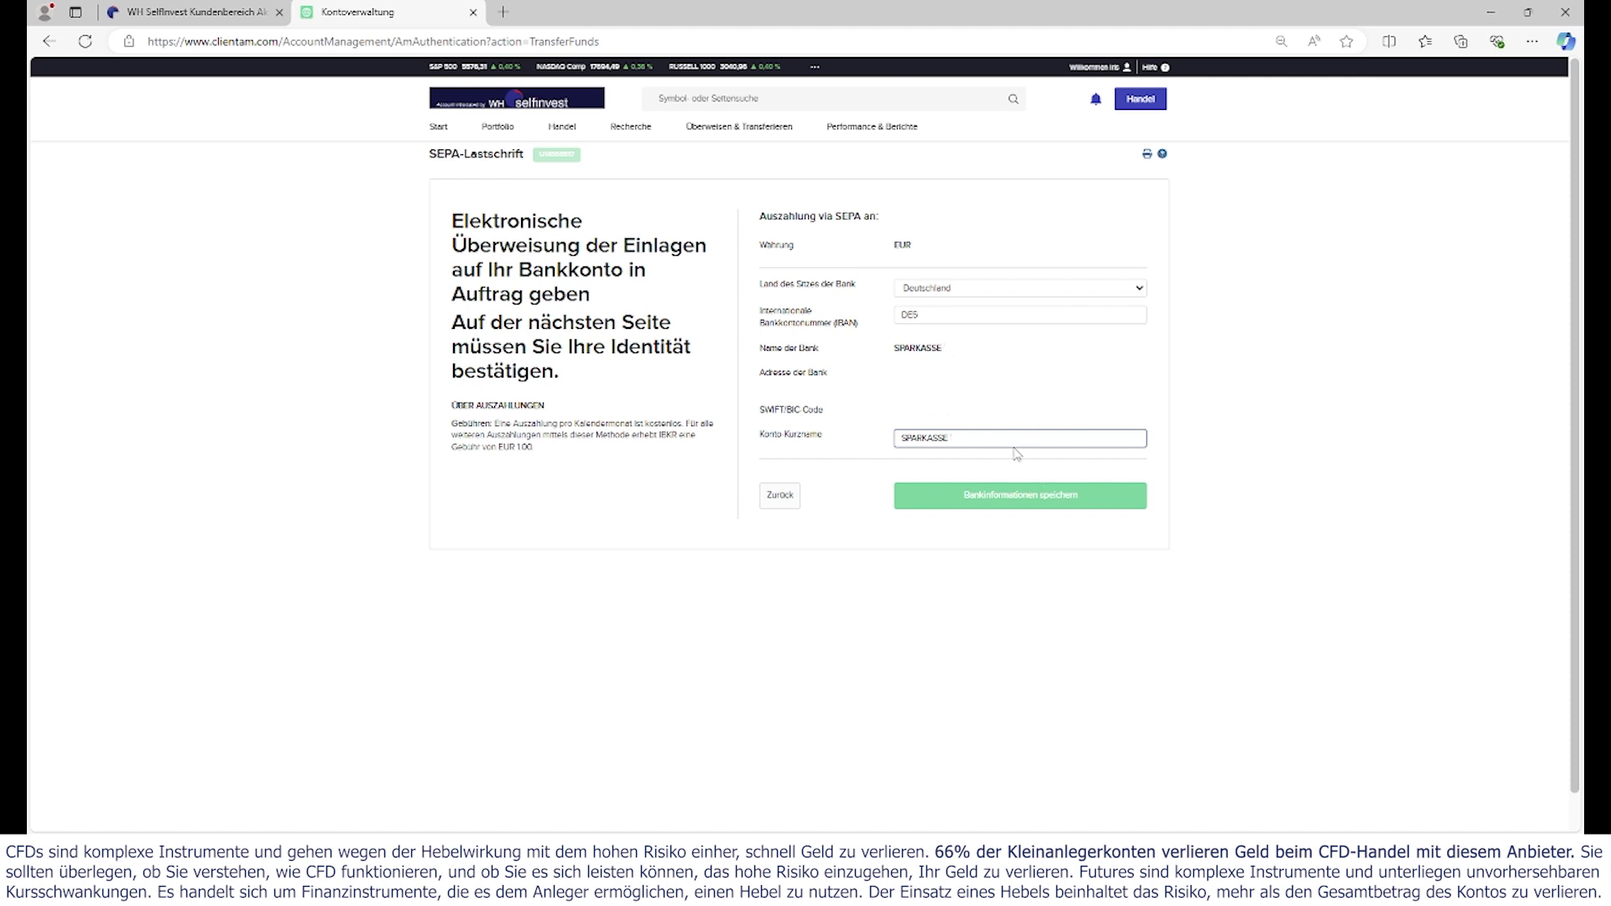
- Check the SPARKASSE account nickname and save the bank information
drag(955, 438, 831, 434)
click(1040, 441)
click(1222, 476)
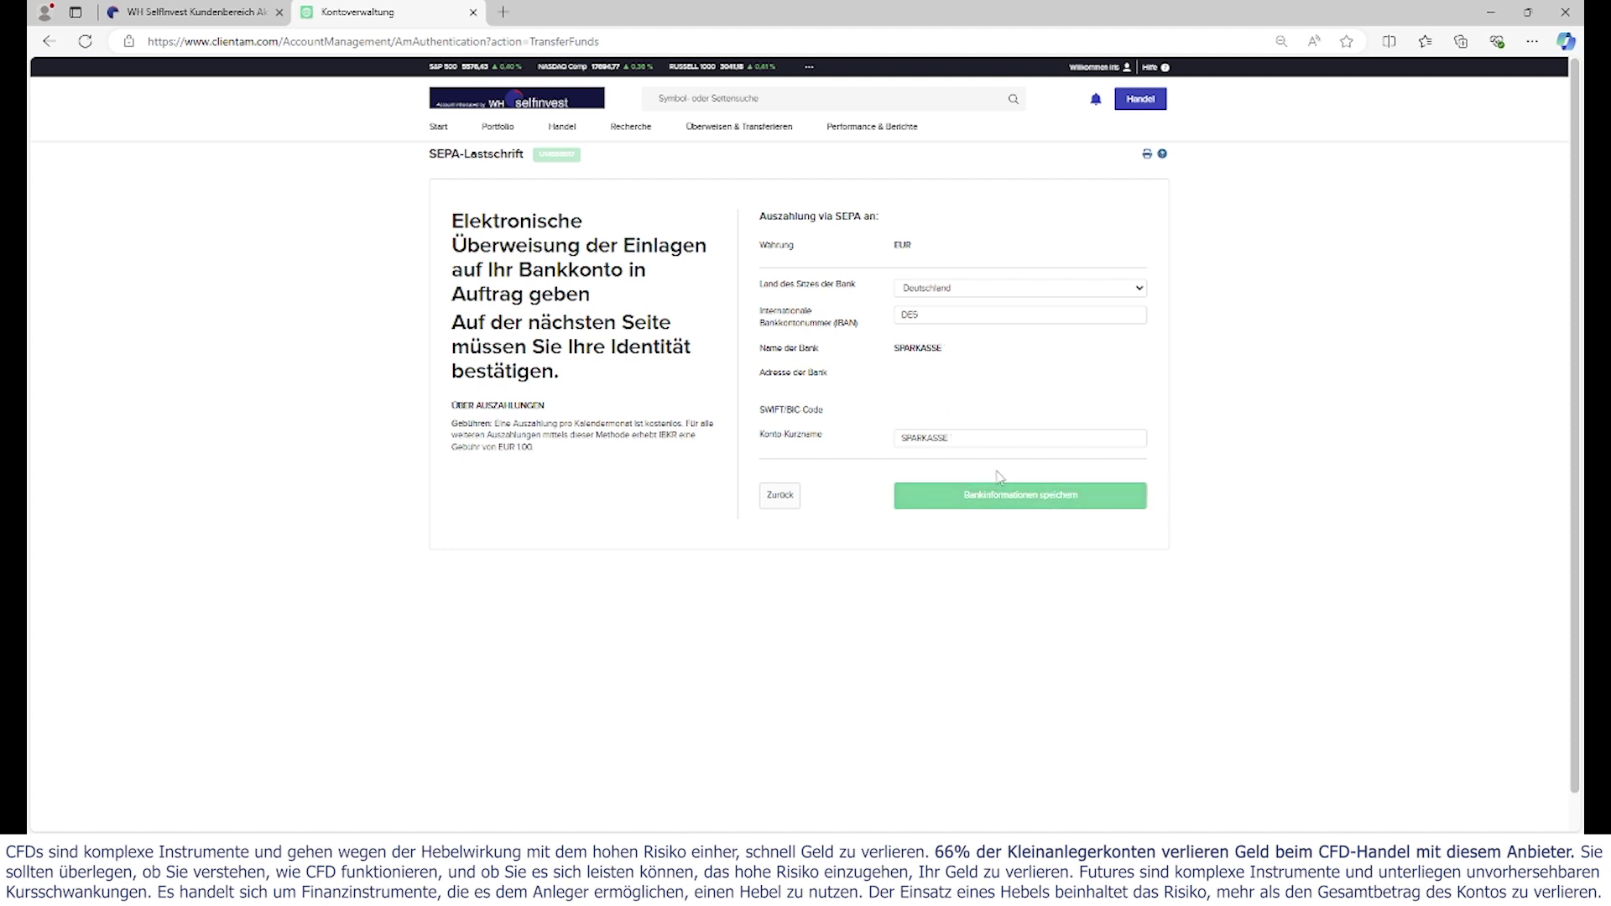
click(987, 437)
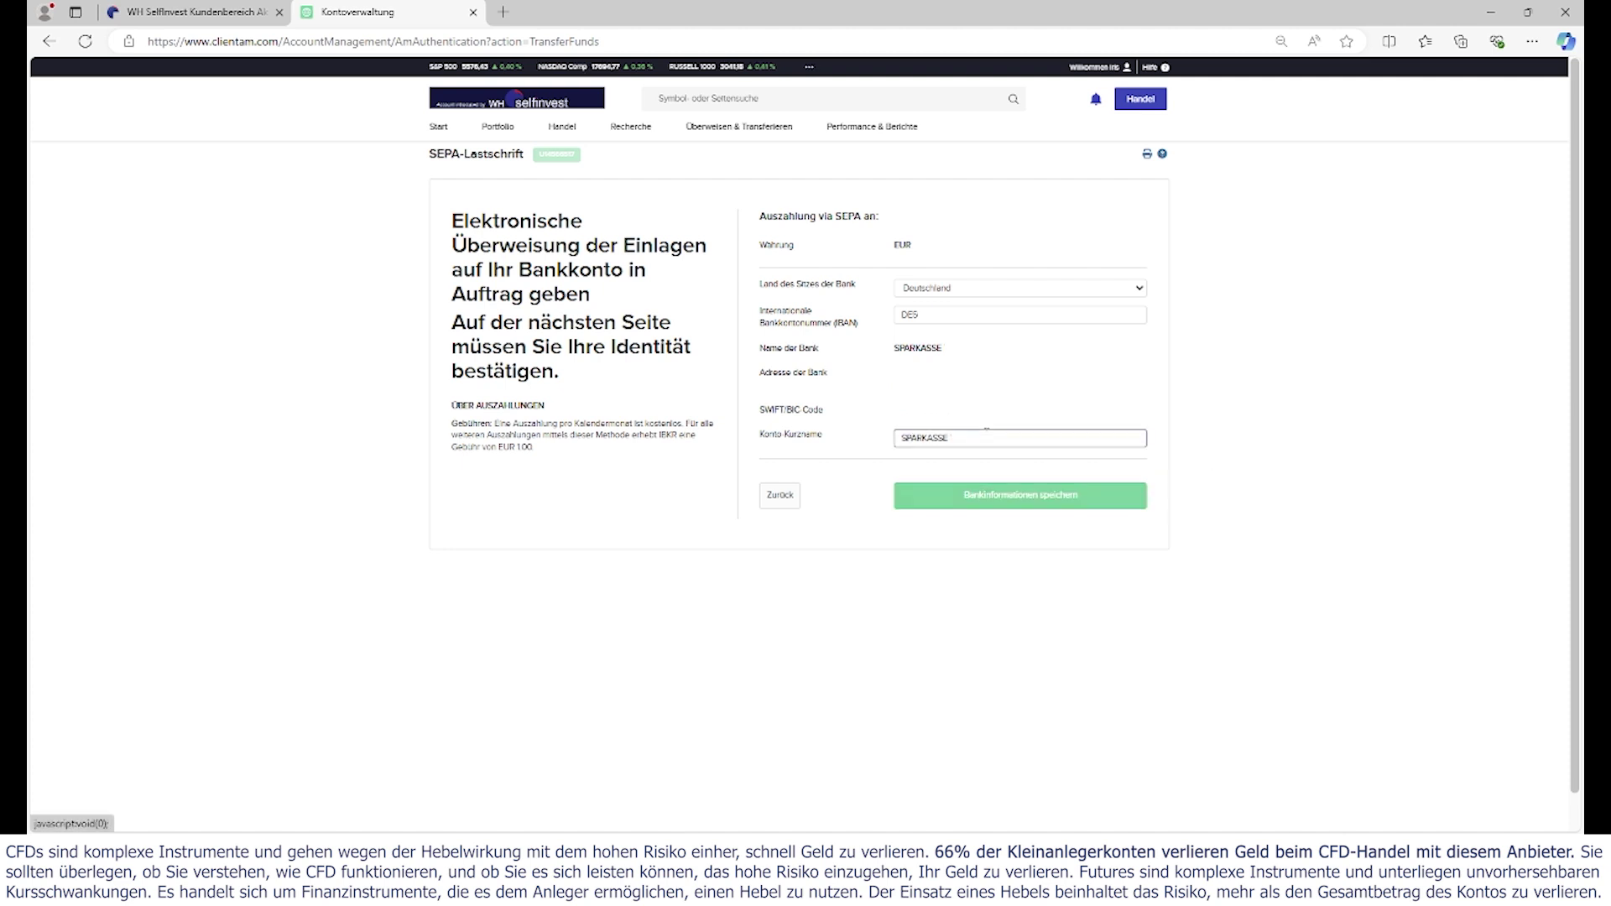
click(1003, 502)
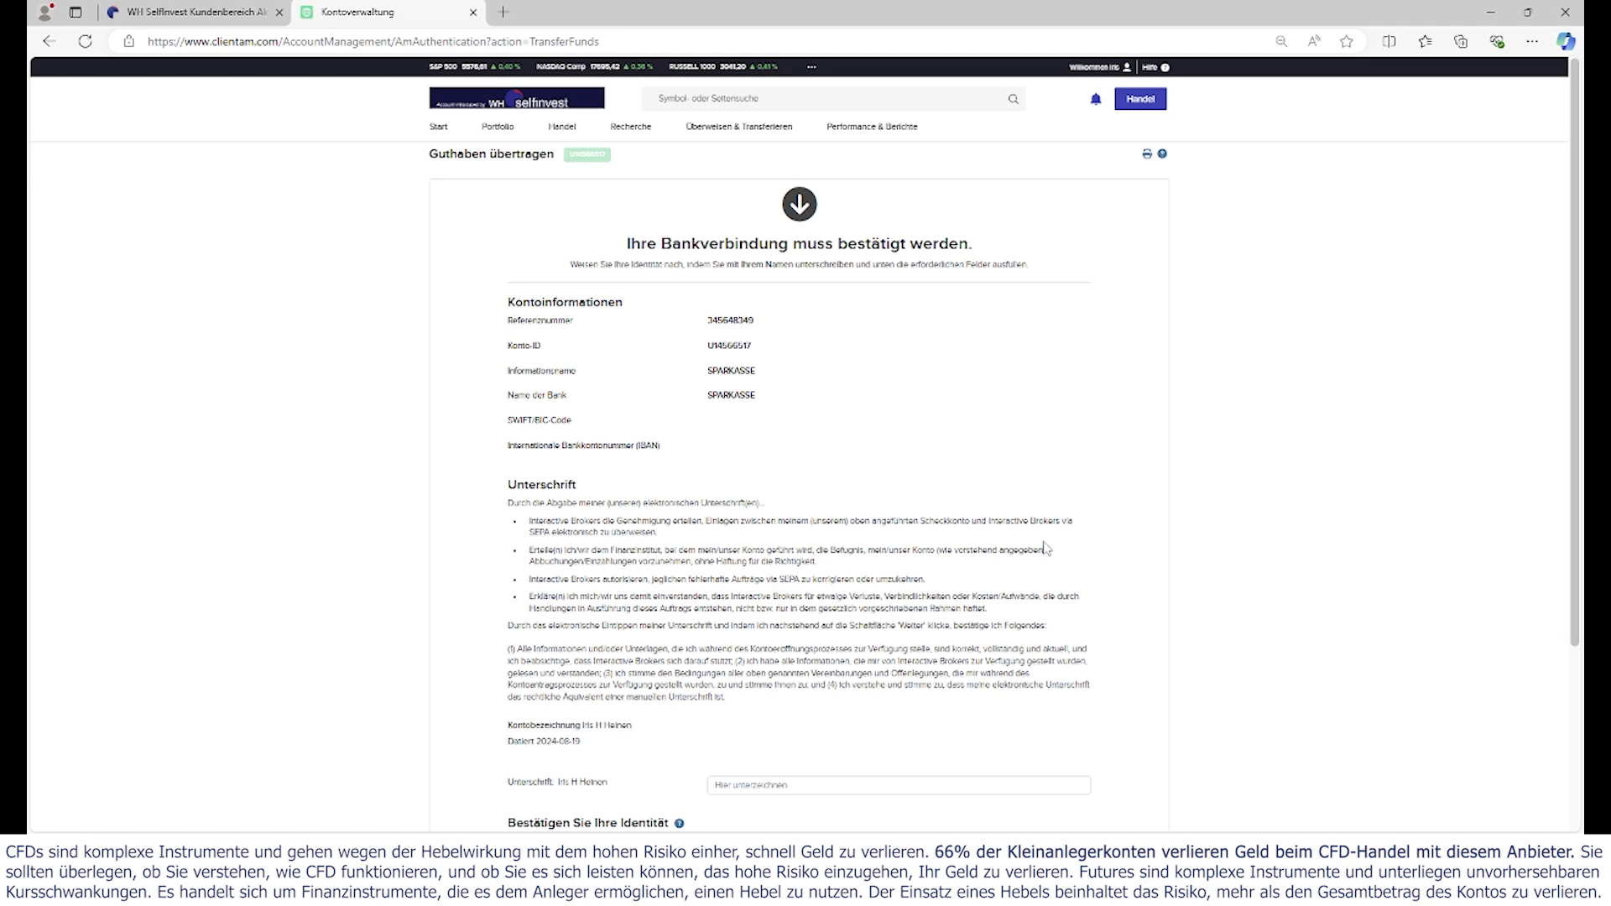
- Sign the mandate by typing the account holder's full name in the Unterschrift field
scroll(1047, 549, down, 3)
click(826, 538)
text(I)
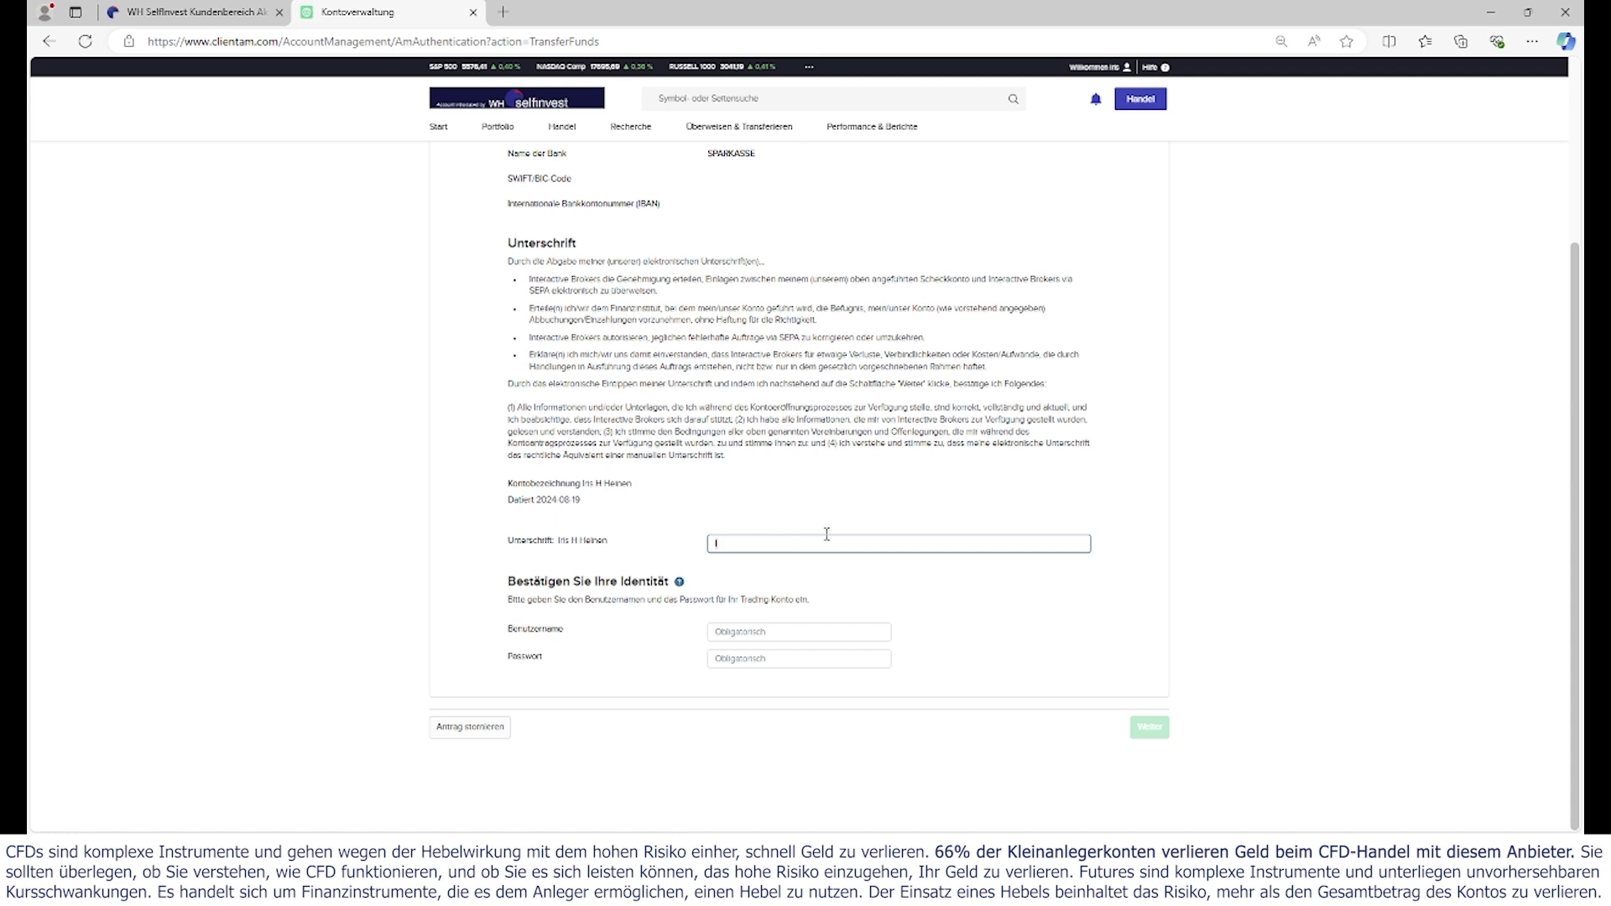
key(BackSpace)
key(BackSpace)
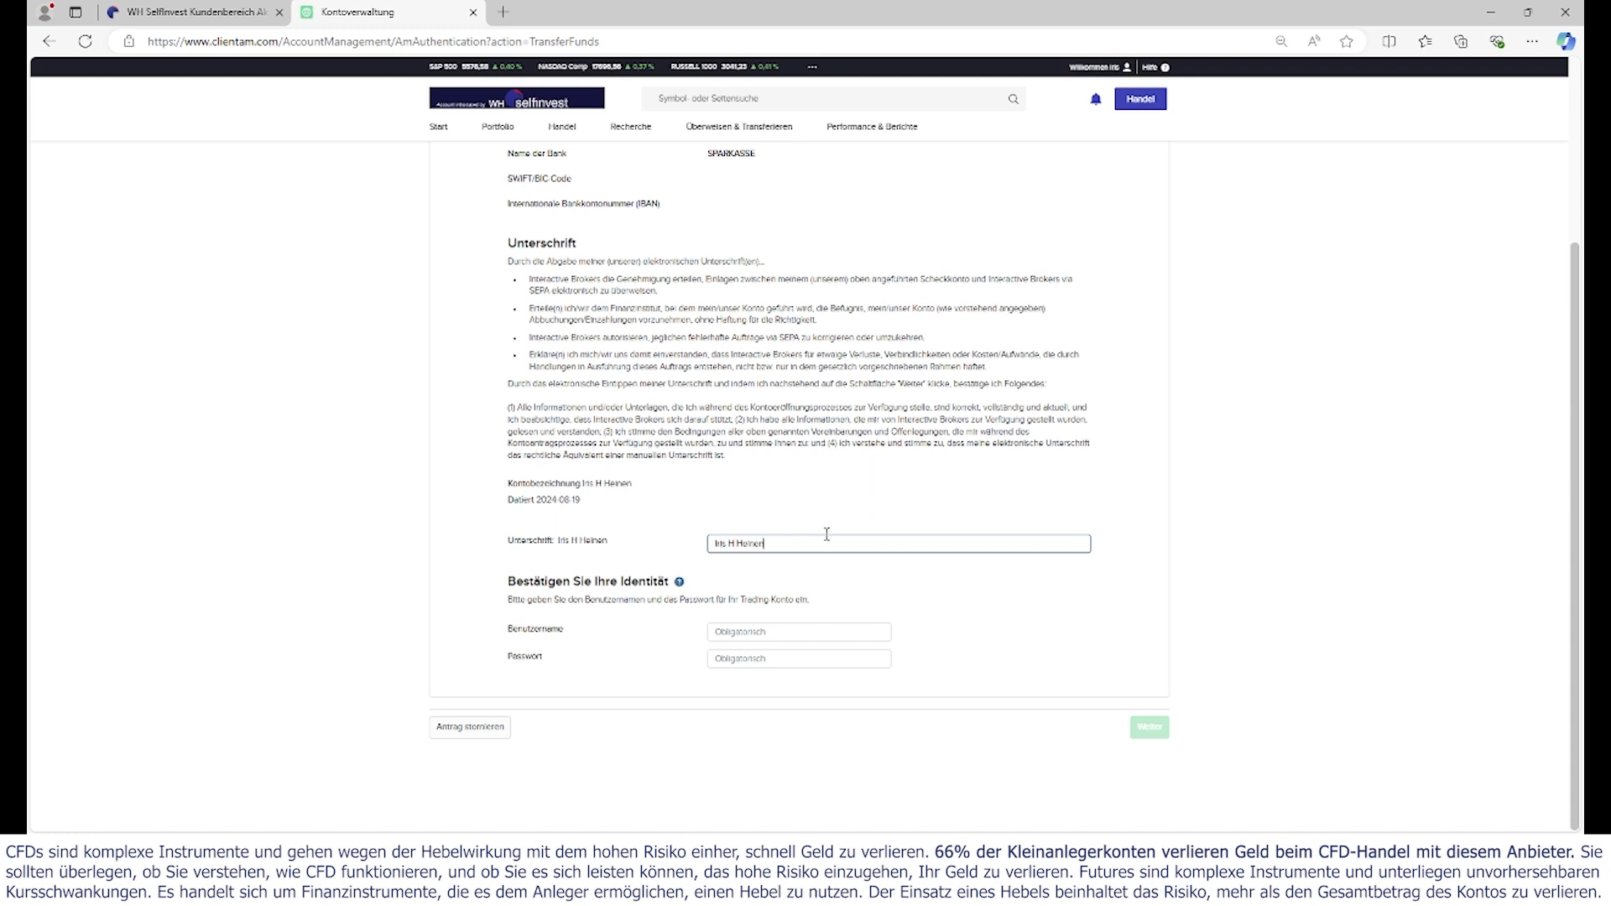
- Enter the account username and password, then submit with Weiter
click(837, 633)
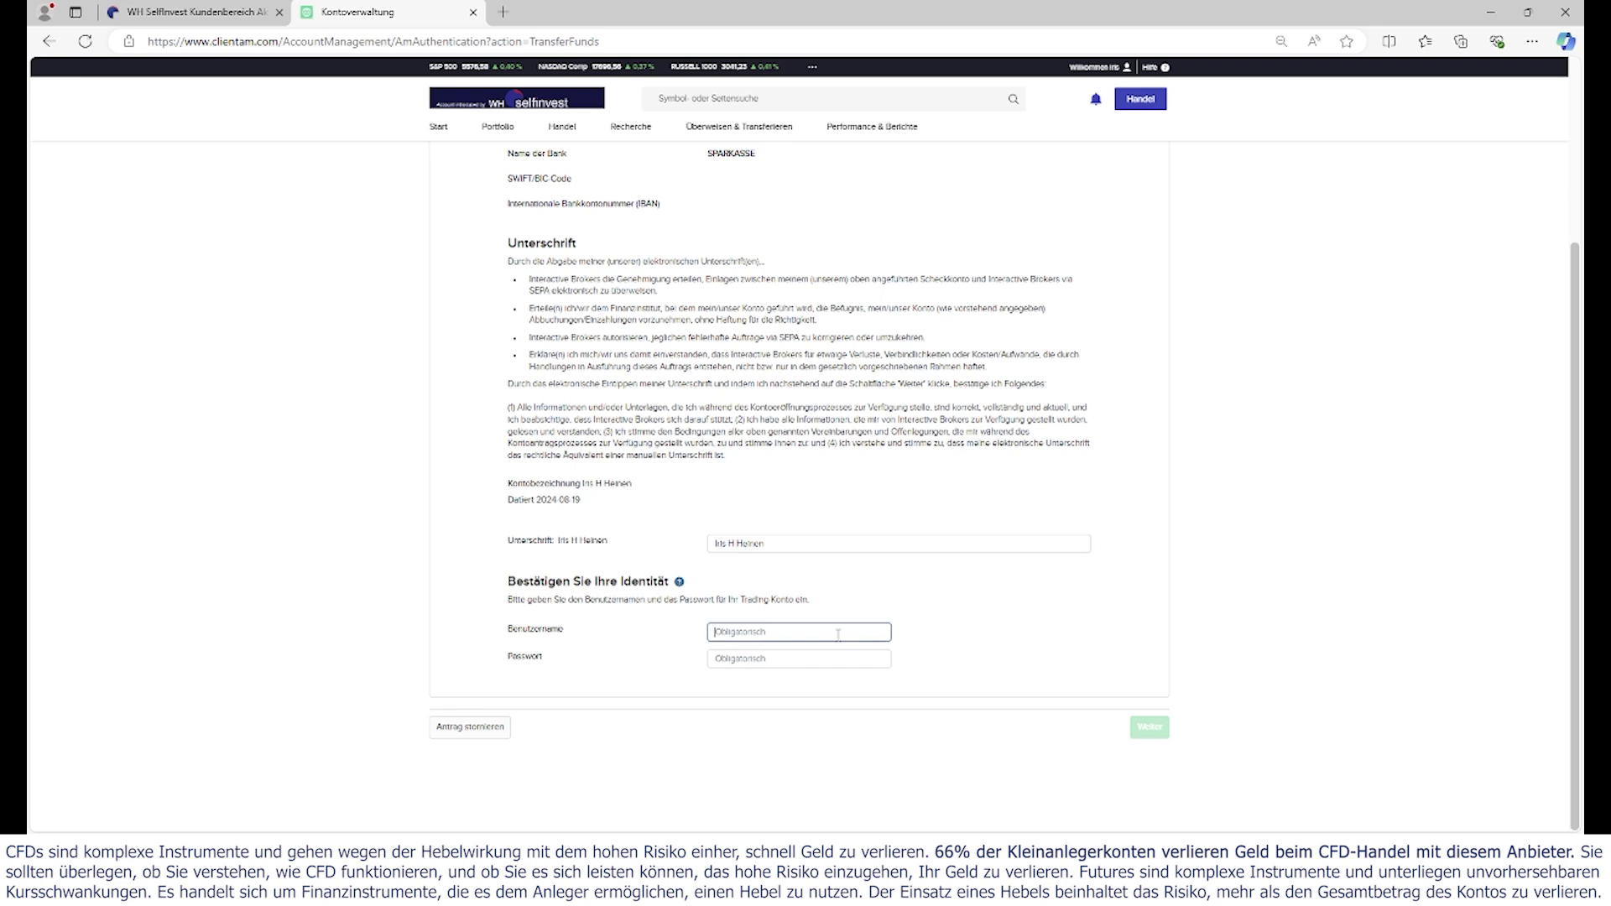
key(Tab)
key(Return)
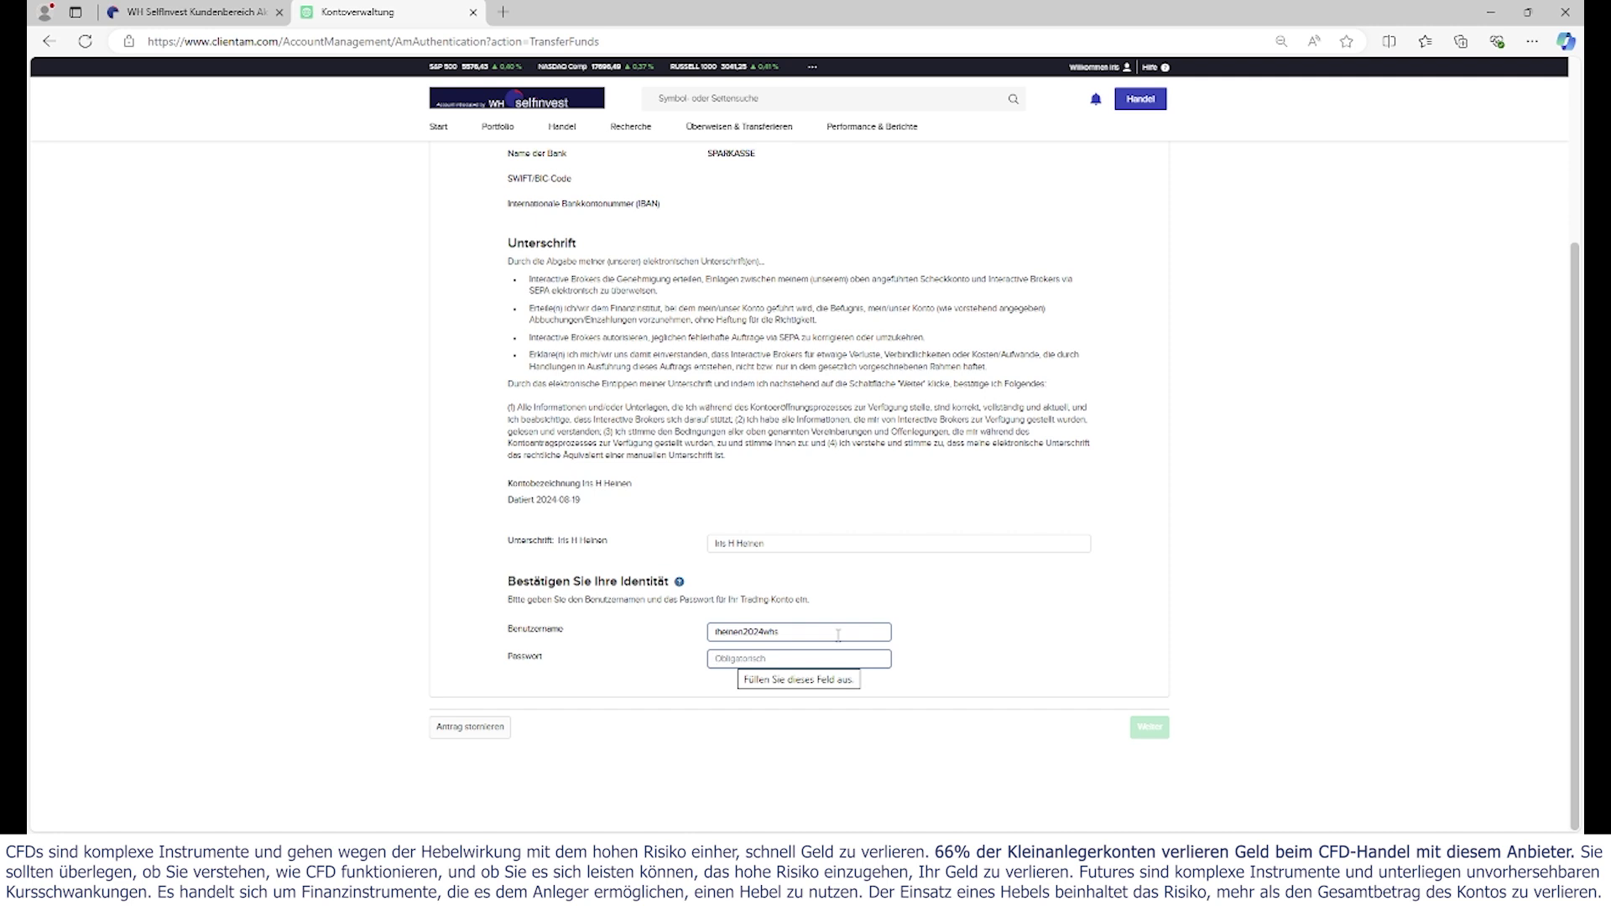
text(••••••••)
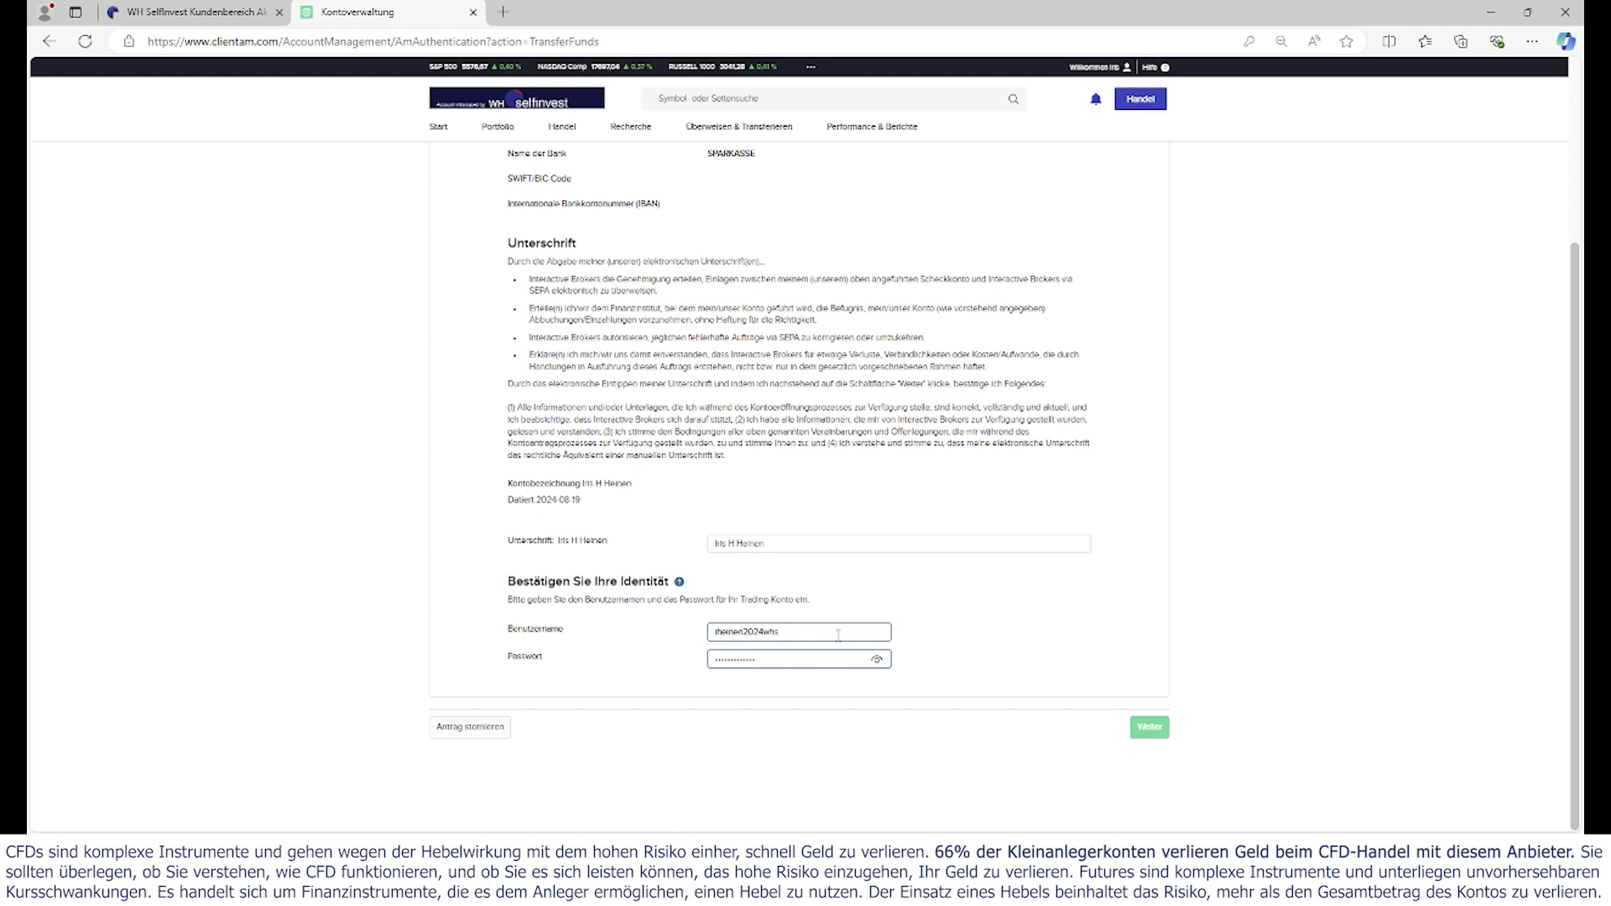
click(1144, 729)
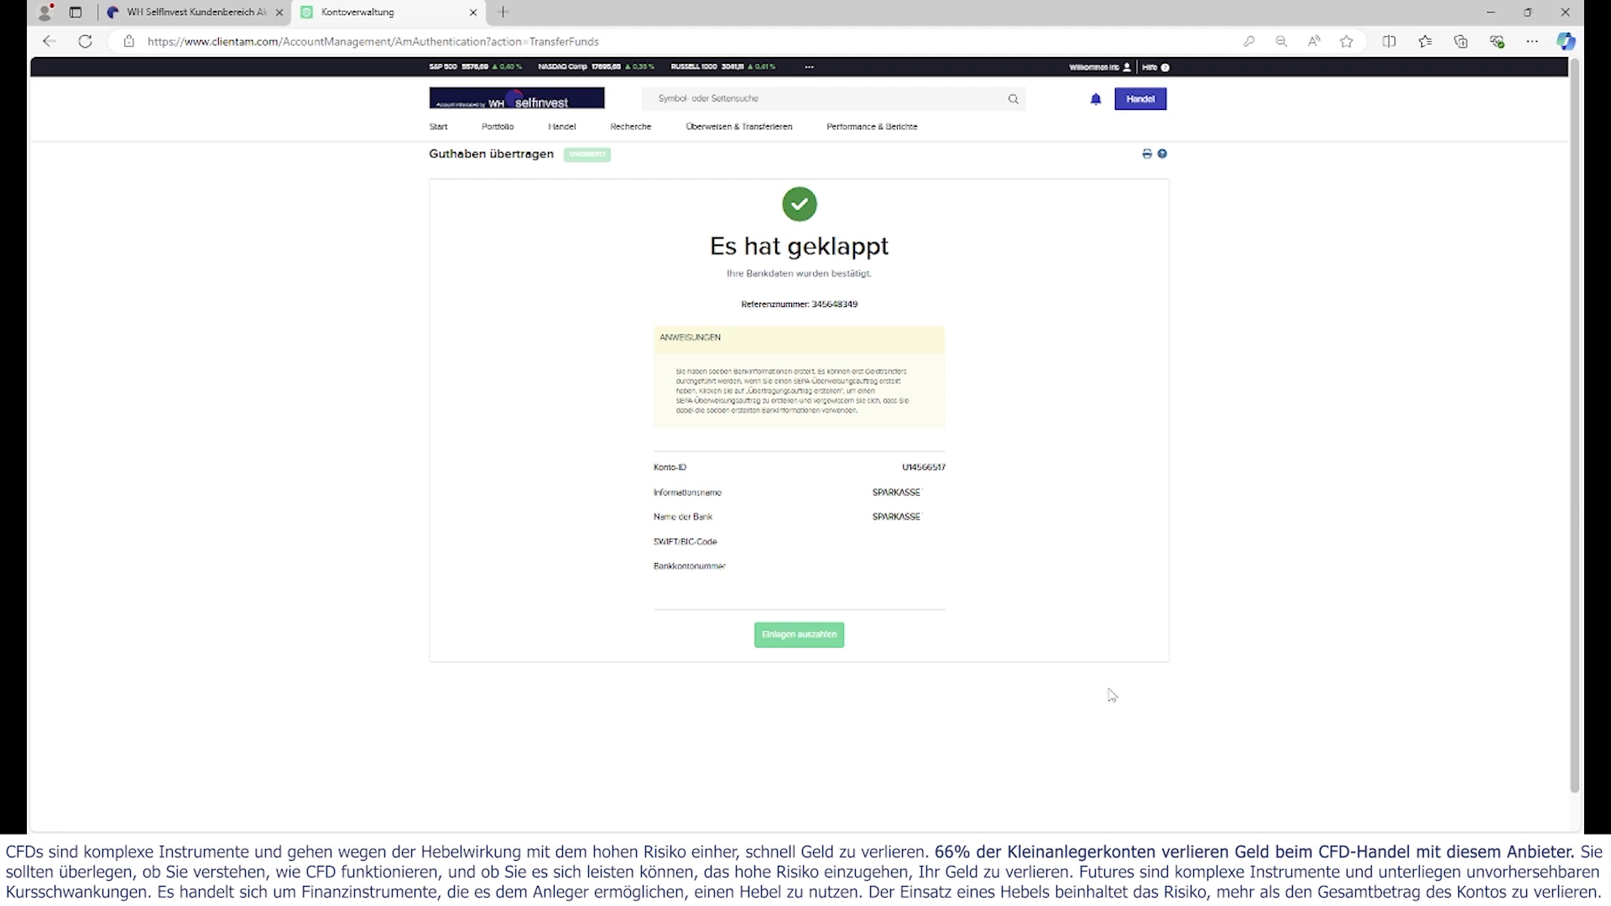
- Choose Einlagen auszahlen and pick the saved SPARKASSE payout method
click(813, 648)
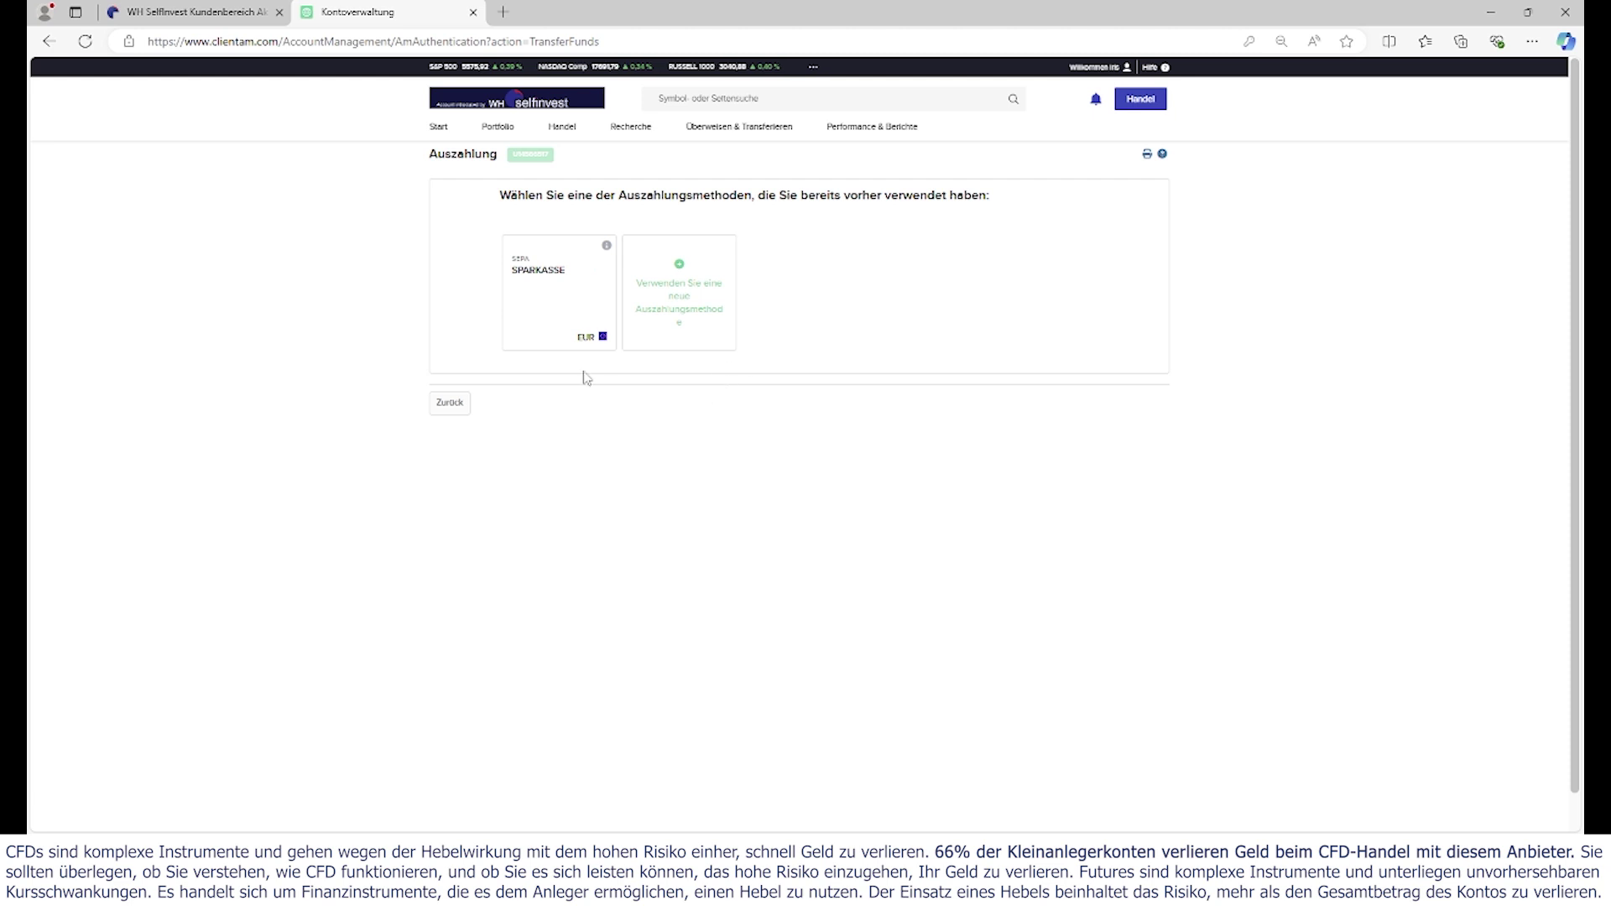
click(580, 298)
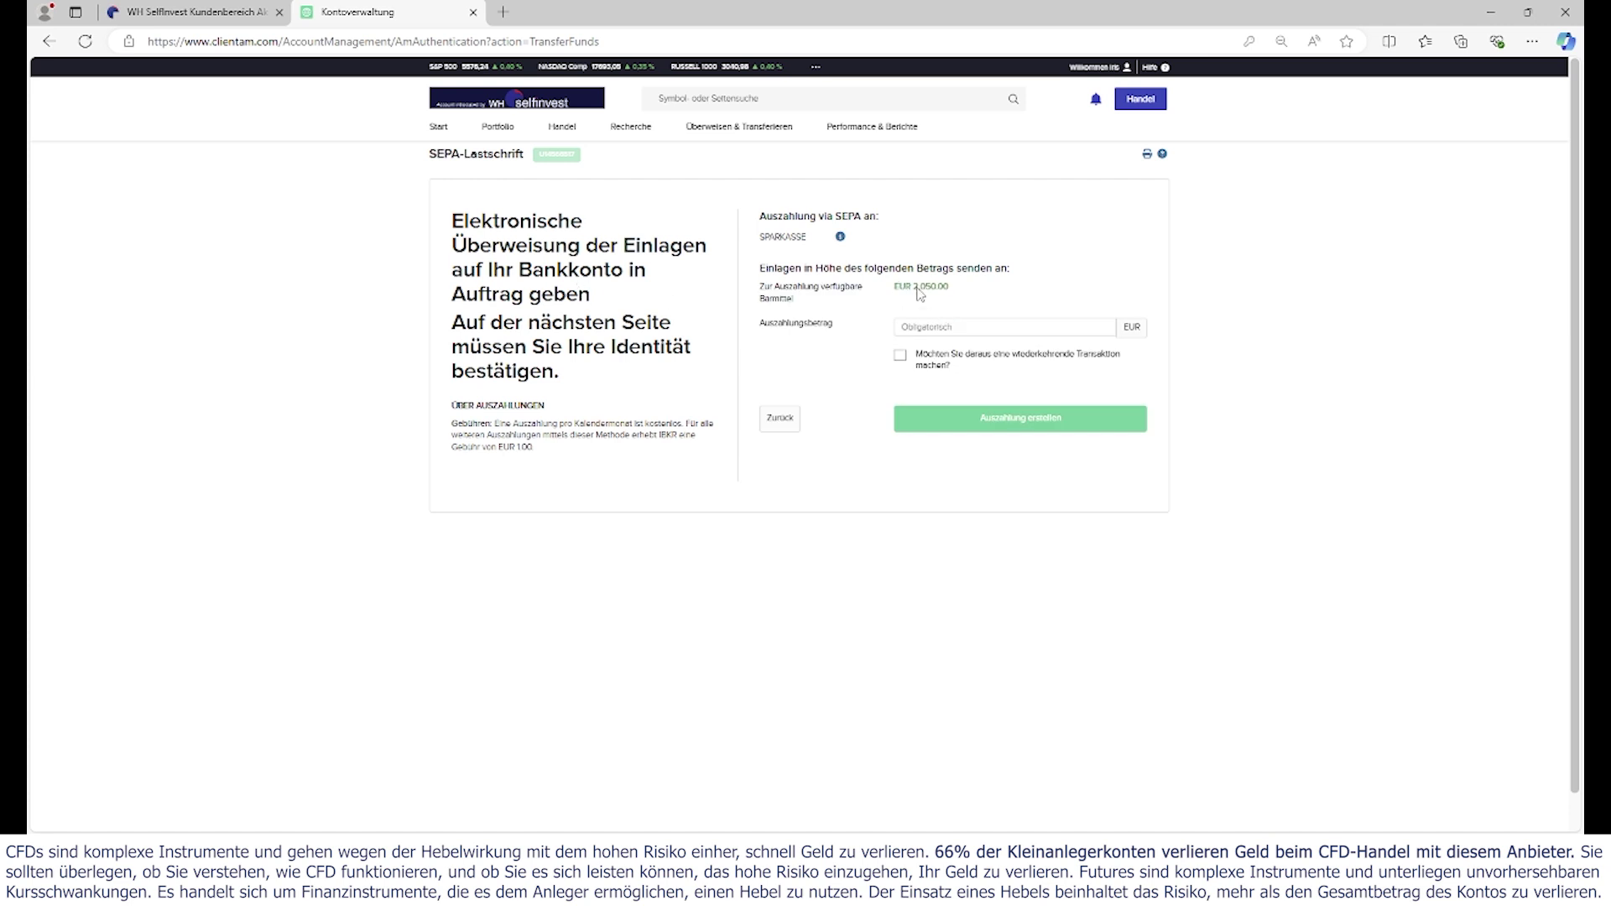
- Enter a withdrawal amount of 50 EUR against the EUR 2,050.00 available
drag(894, 286, 948, 289)
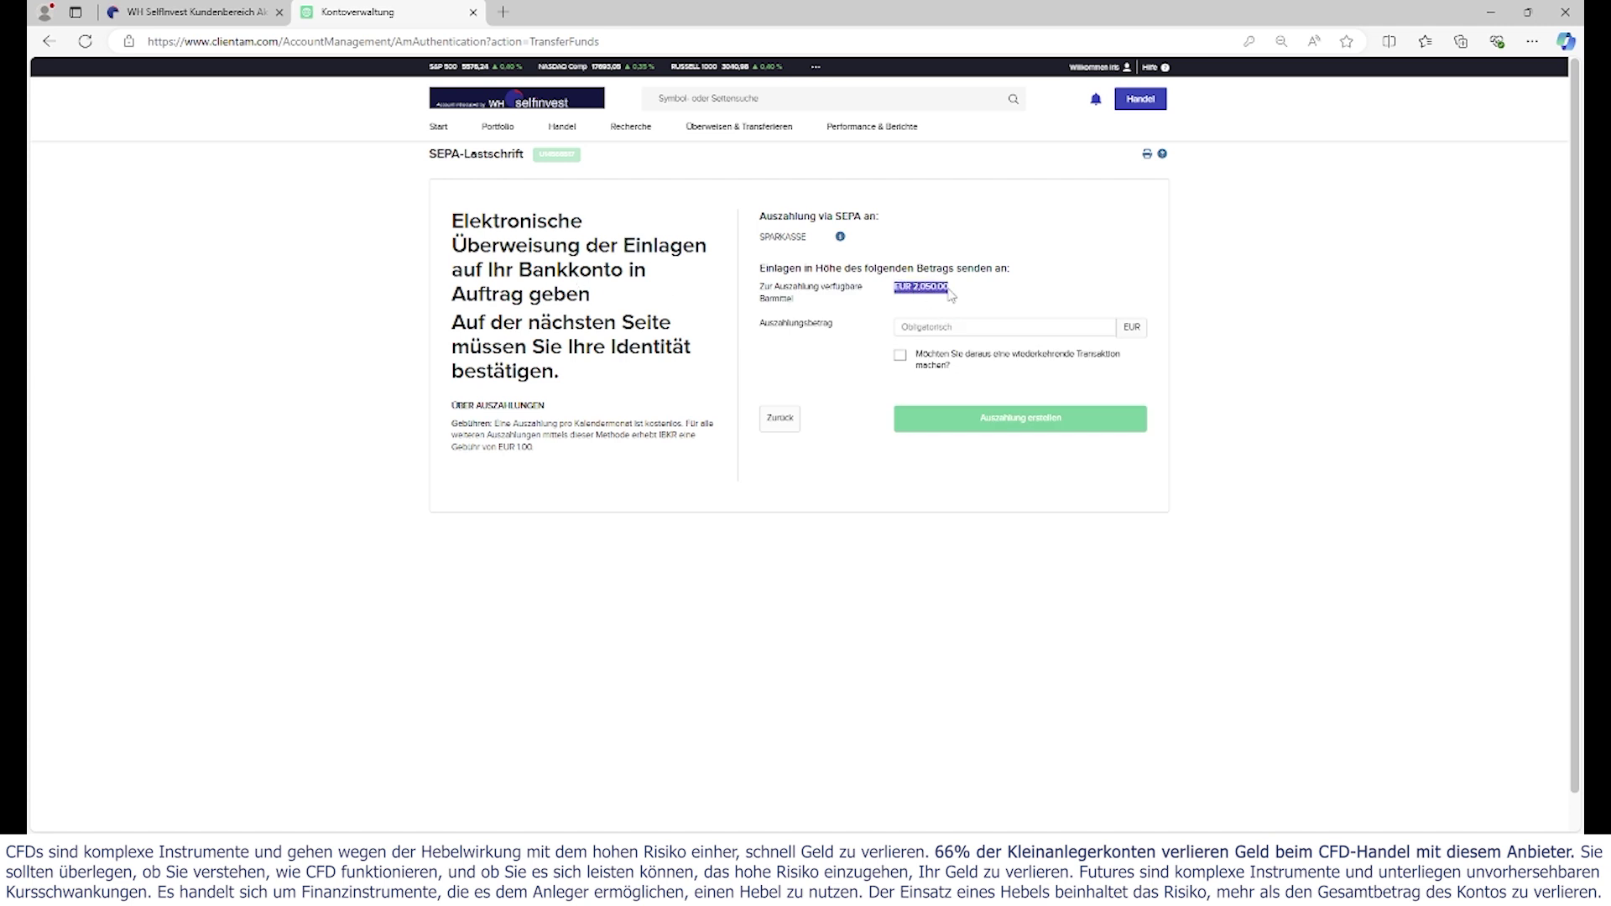
click(929, 329)
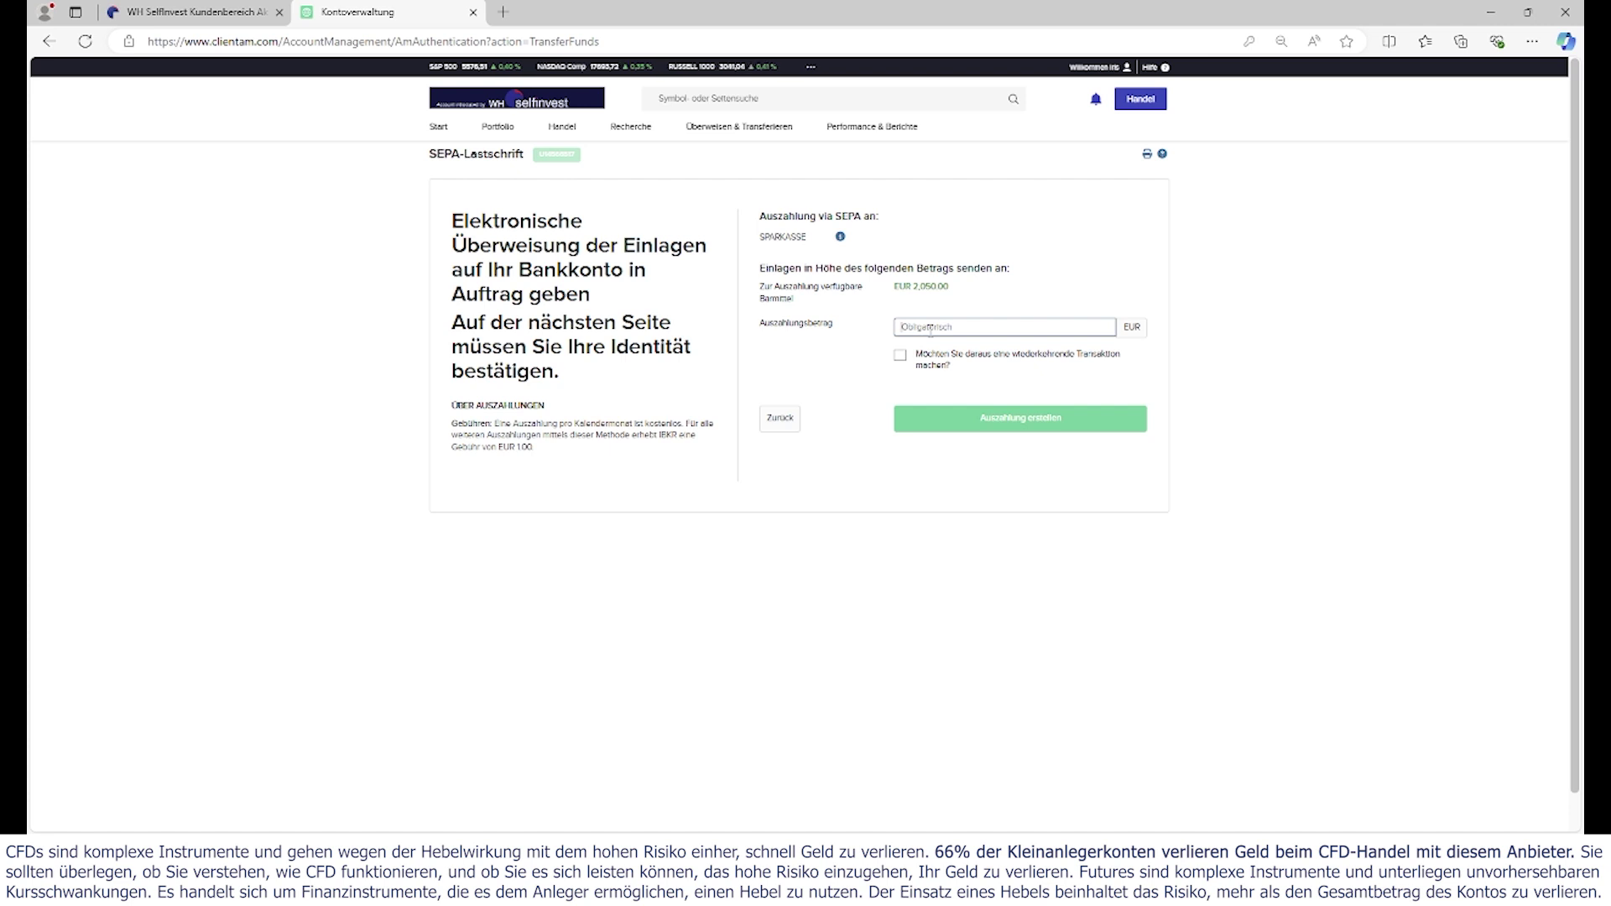
text(2)
key(BackSpace)
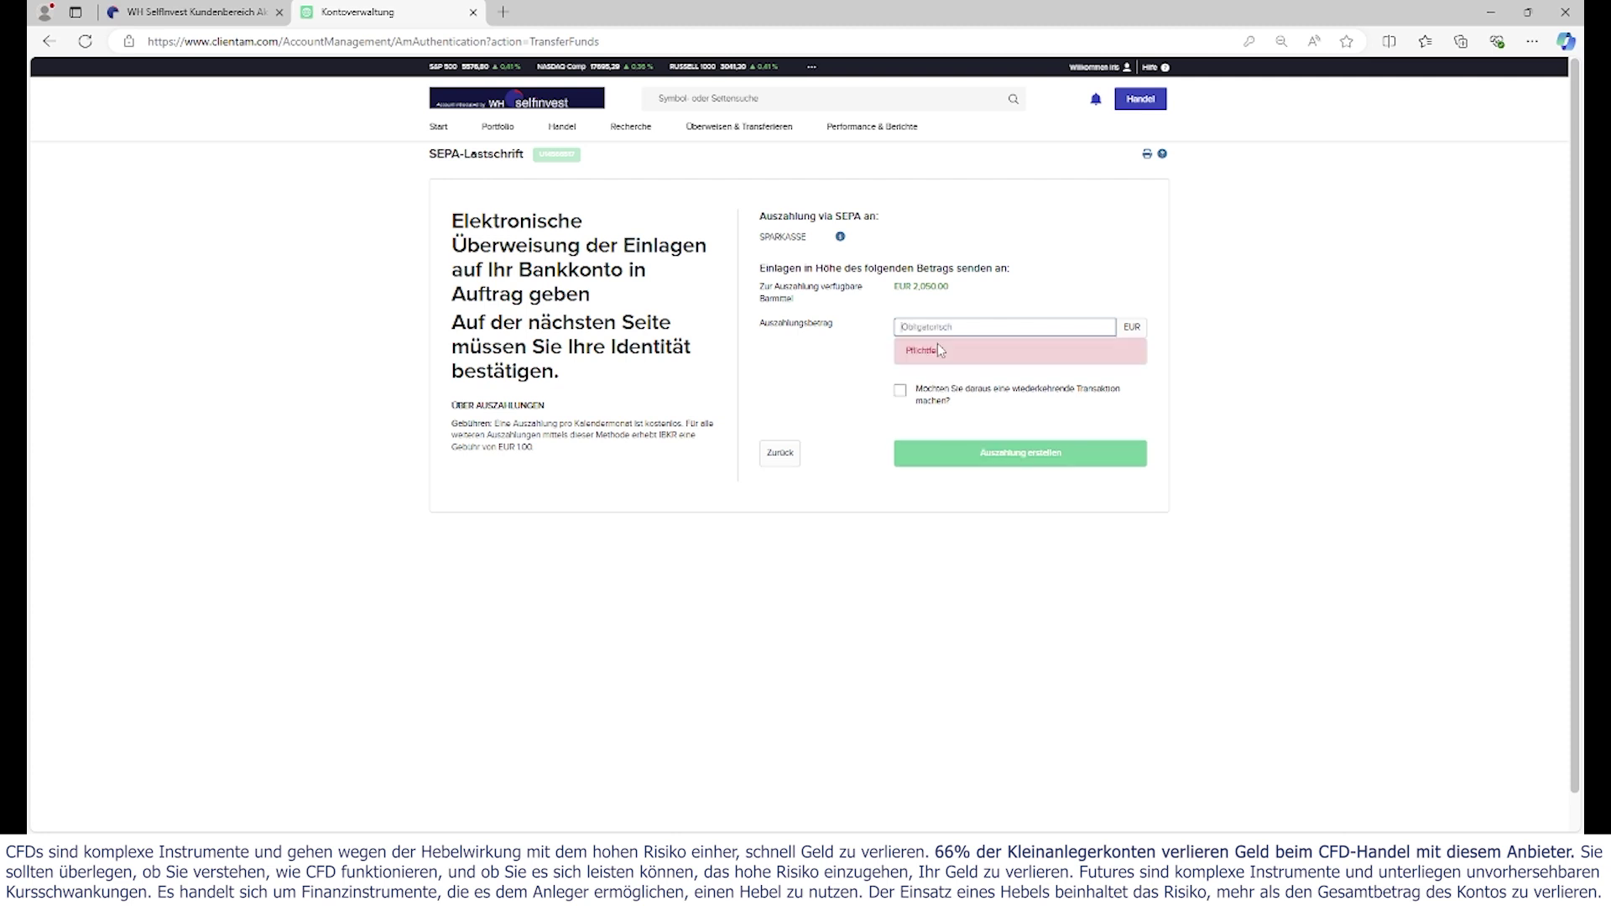
text(50)
click(1182, 452)
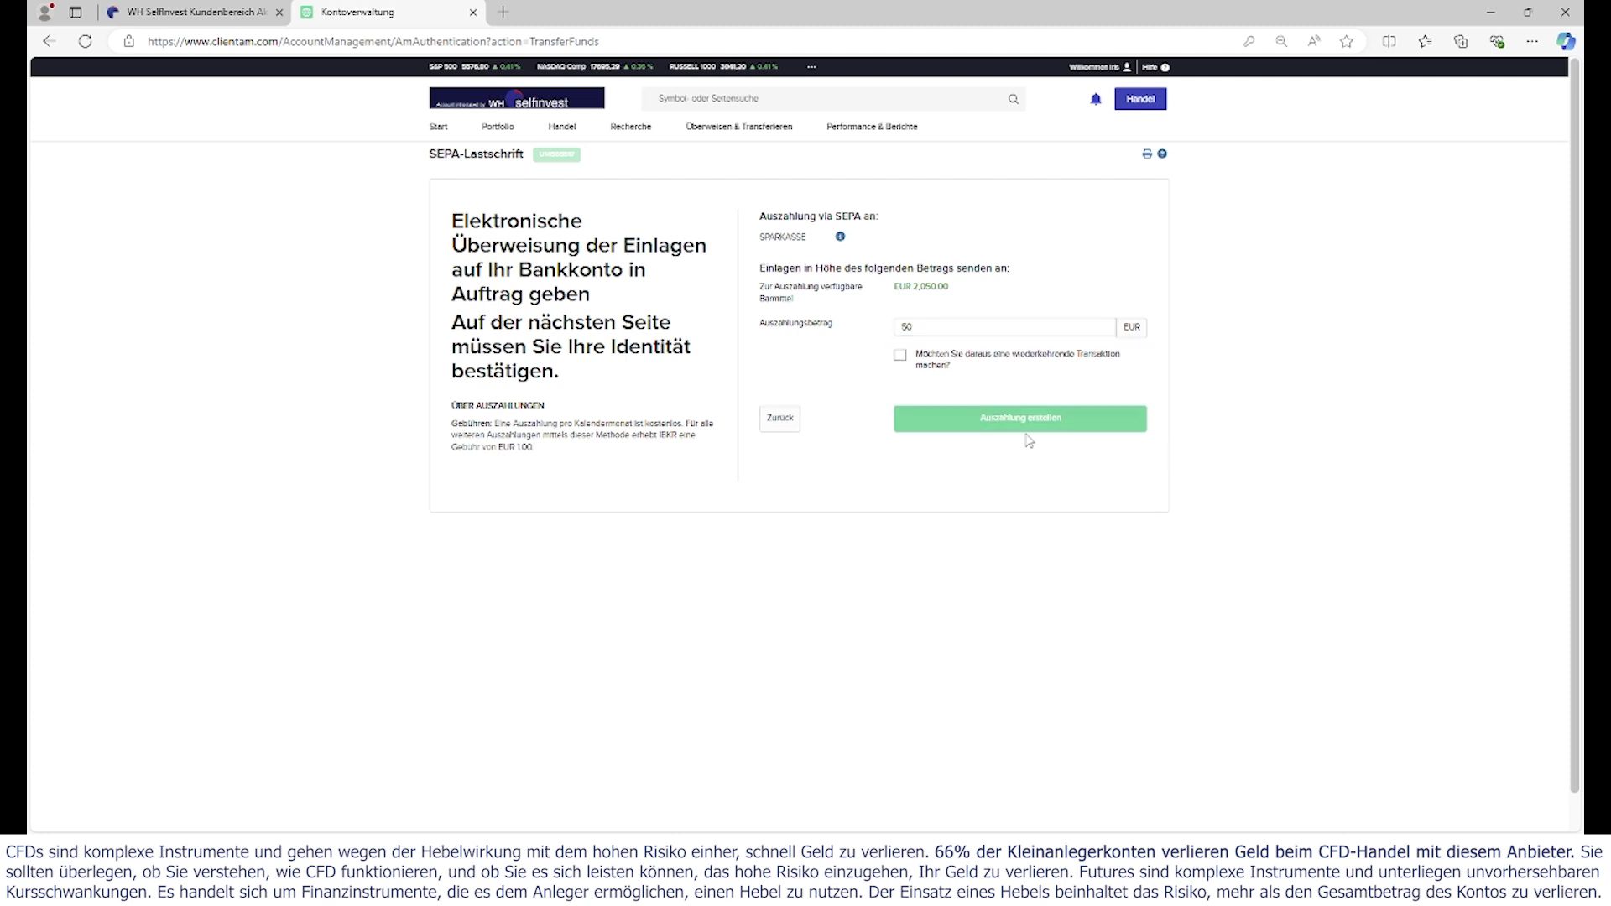
- Leave the payout non-recurring and create the EUR 50 withdrawal
click(900, 357)
click(901, 359)
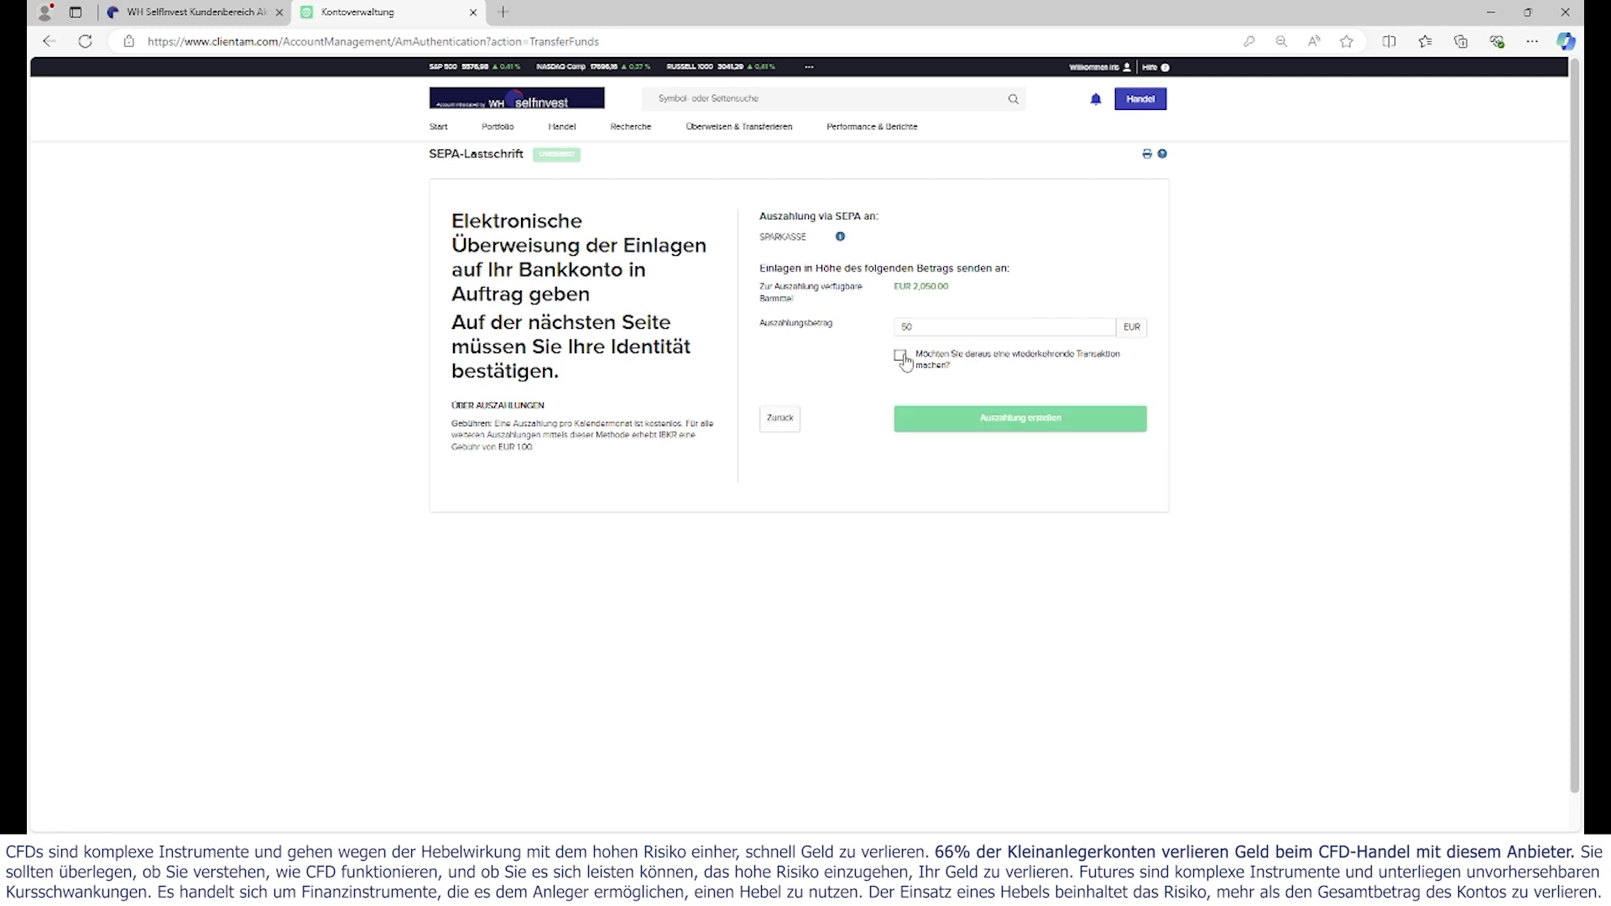
click(1025, 427)
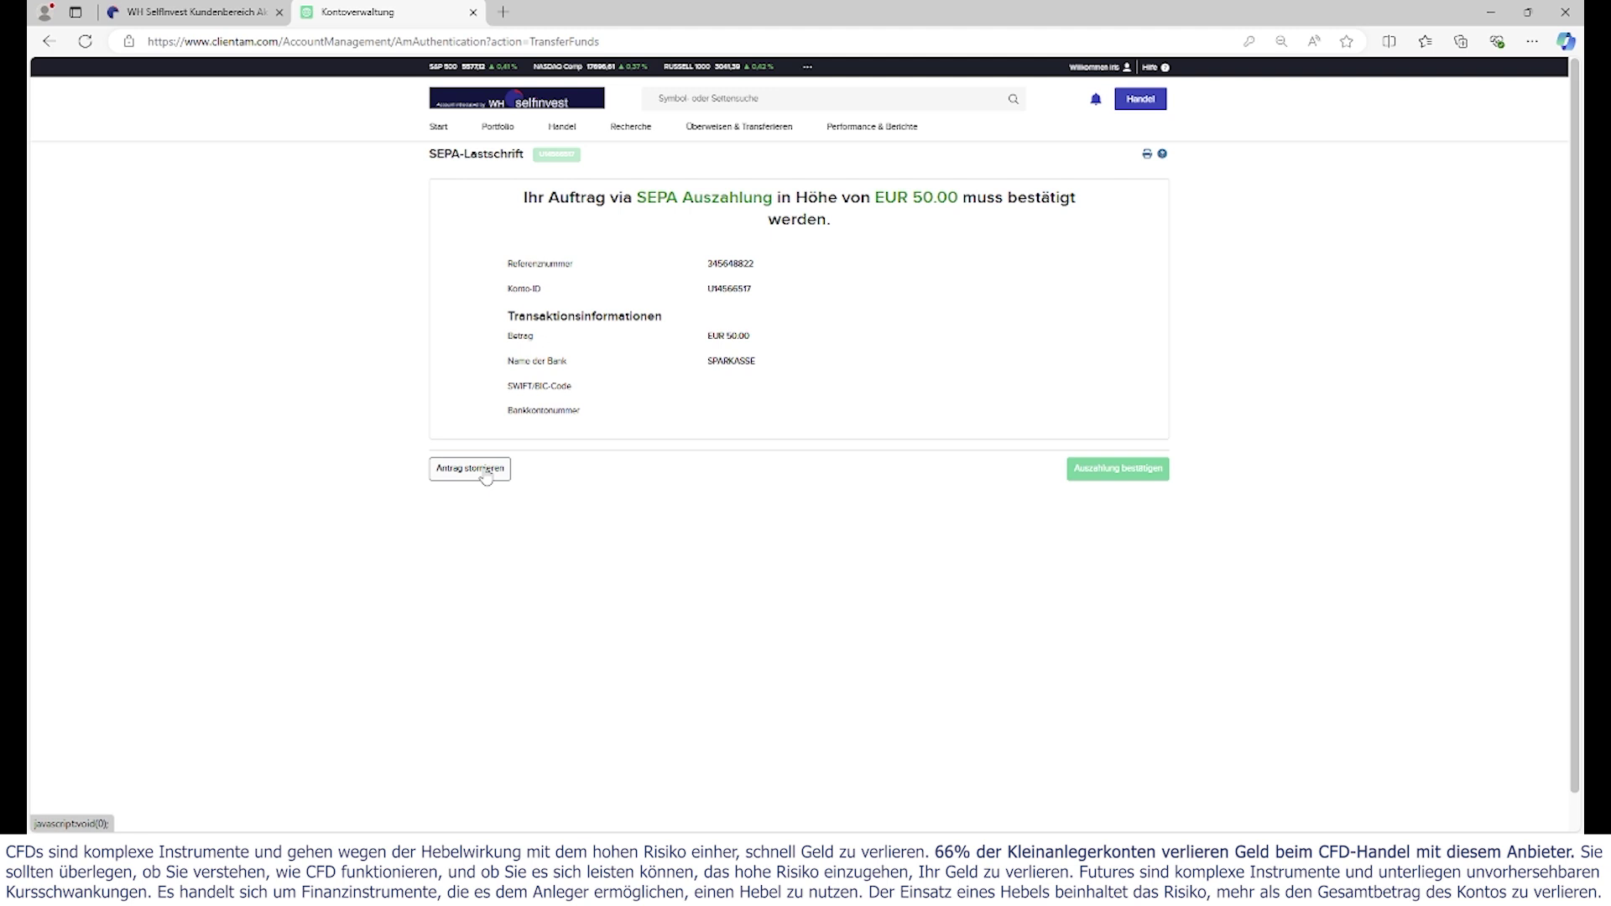
- Cancel the EUR 50 withdrawal request, confirm with Ja, and close the cancellation notice
click(486, 473)
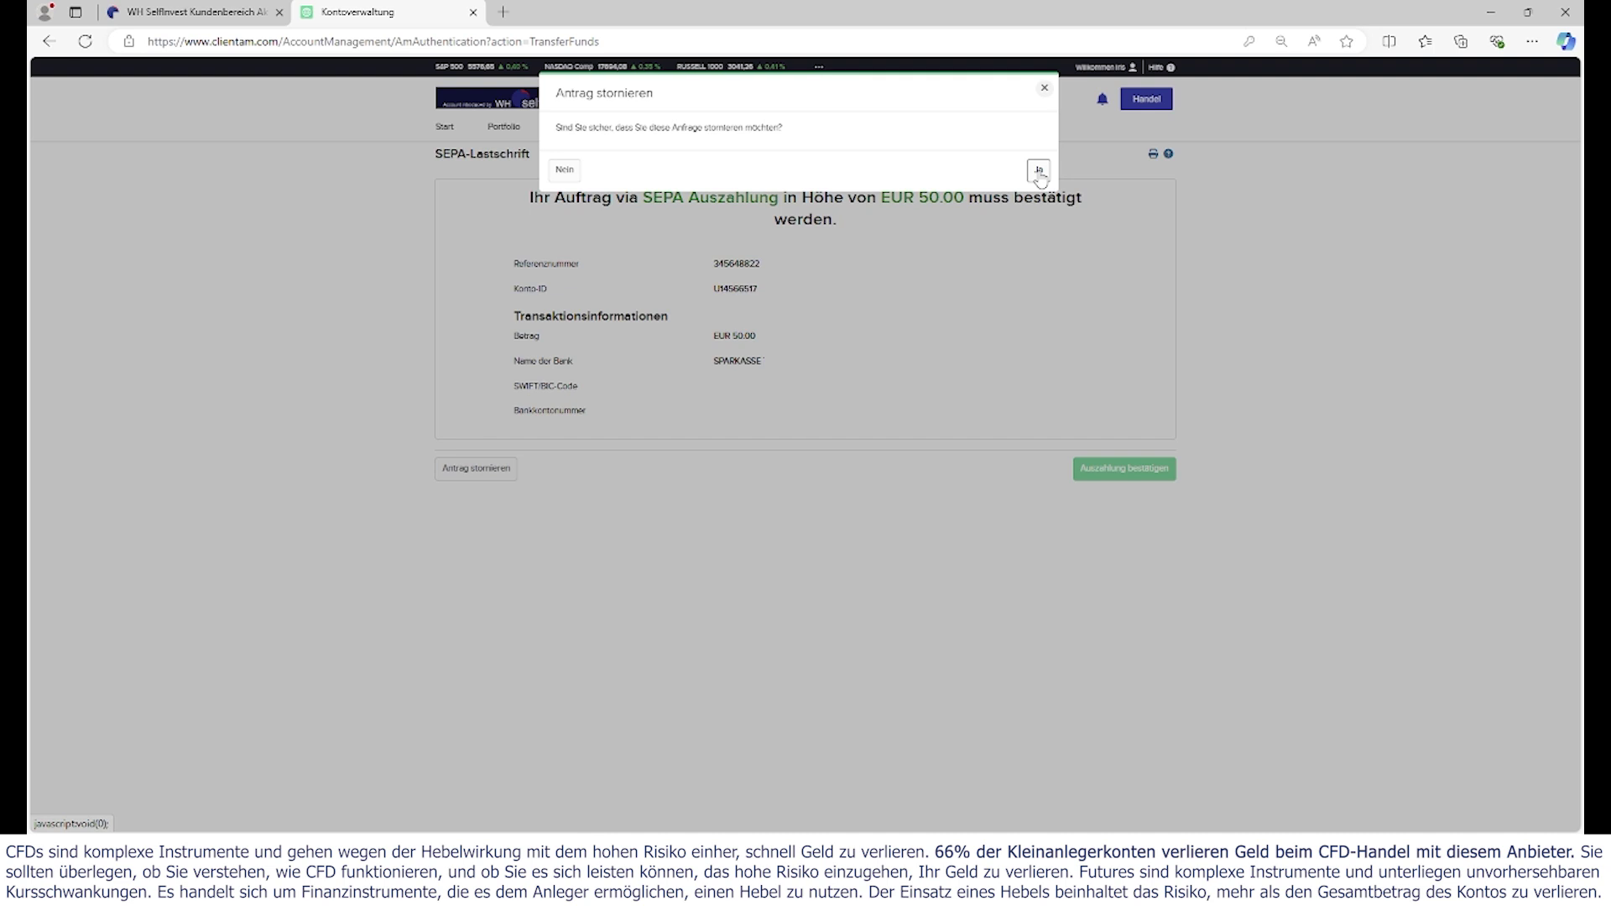
click(1039, 171)
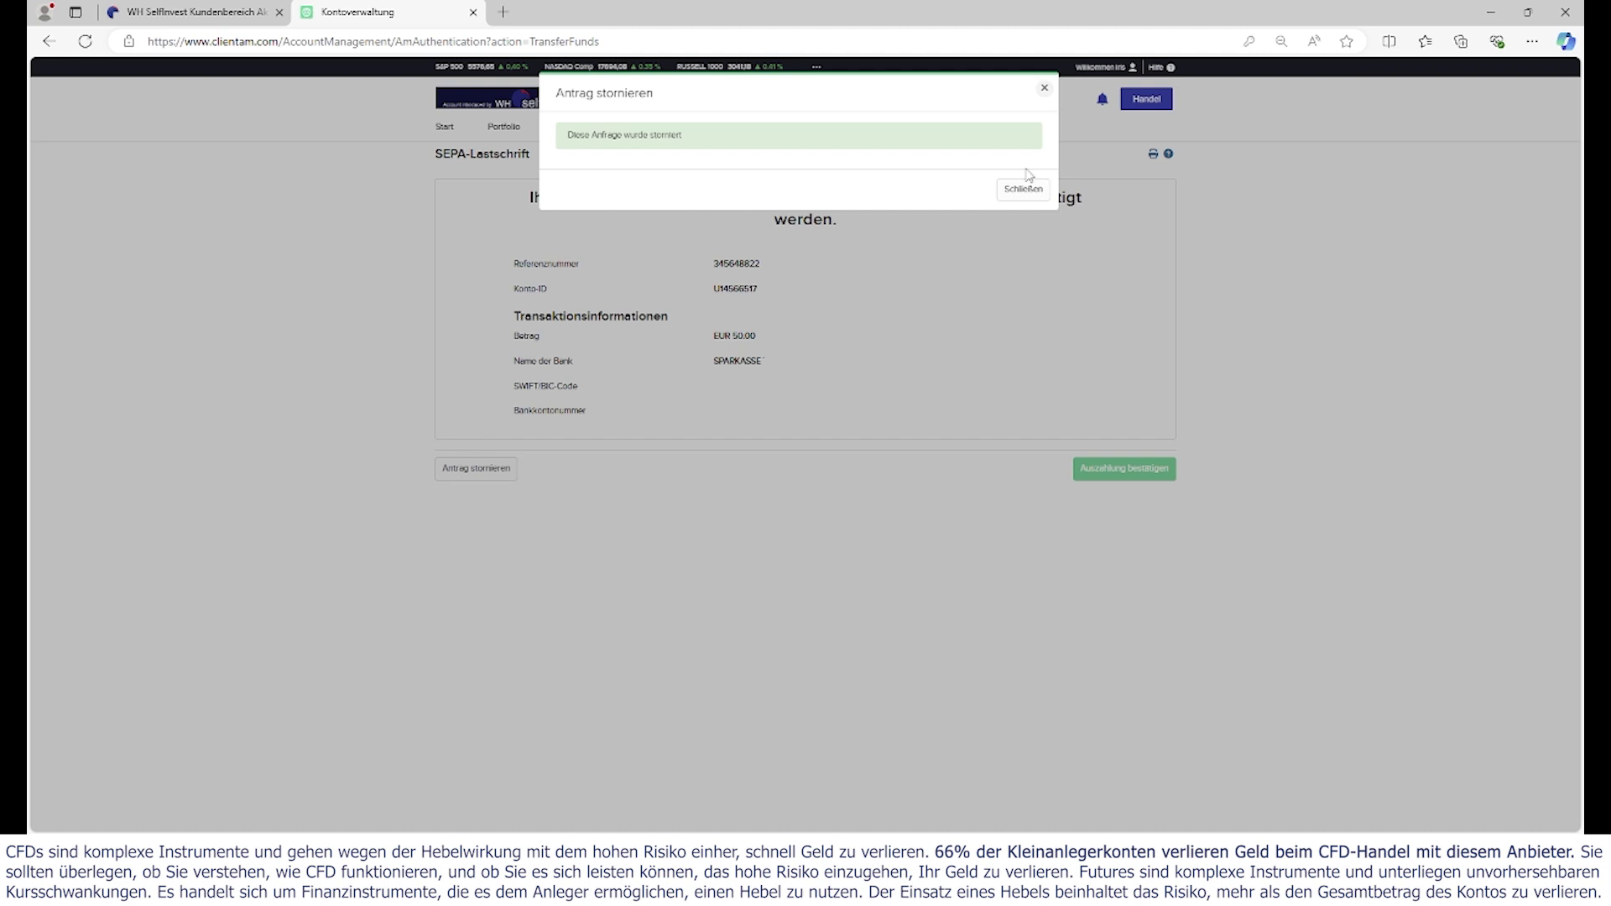
drag(898, 97, 898, 176)
click(983, 367)
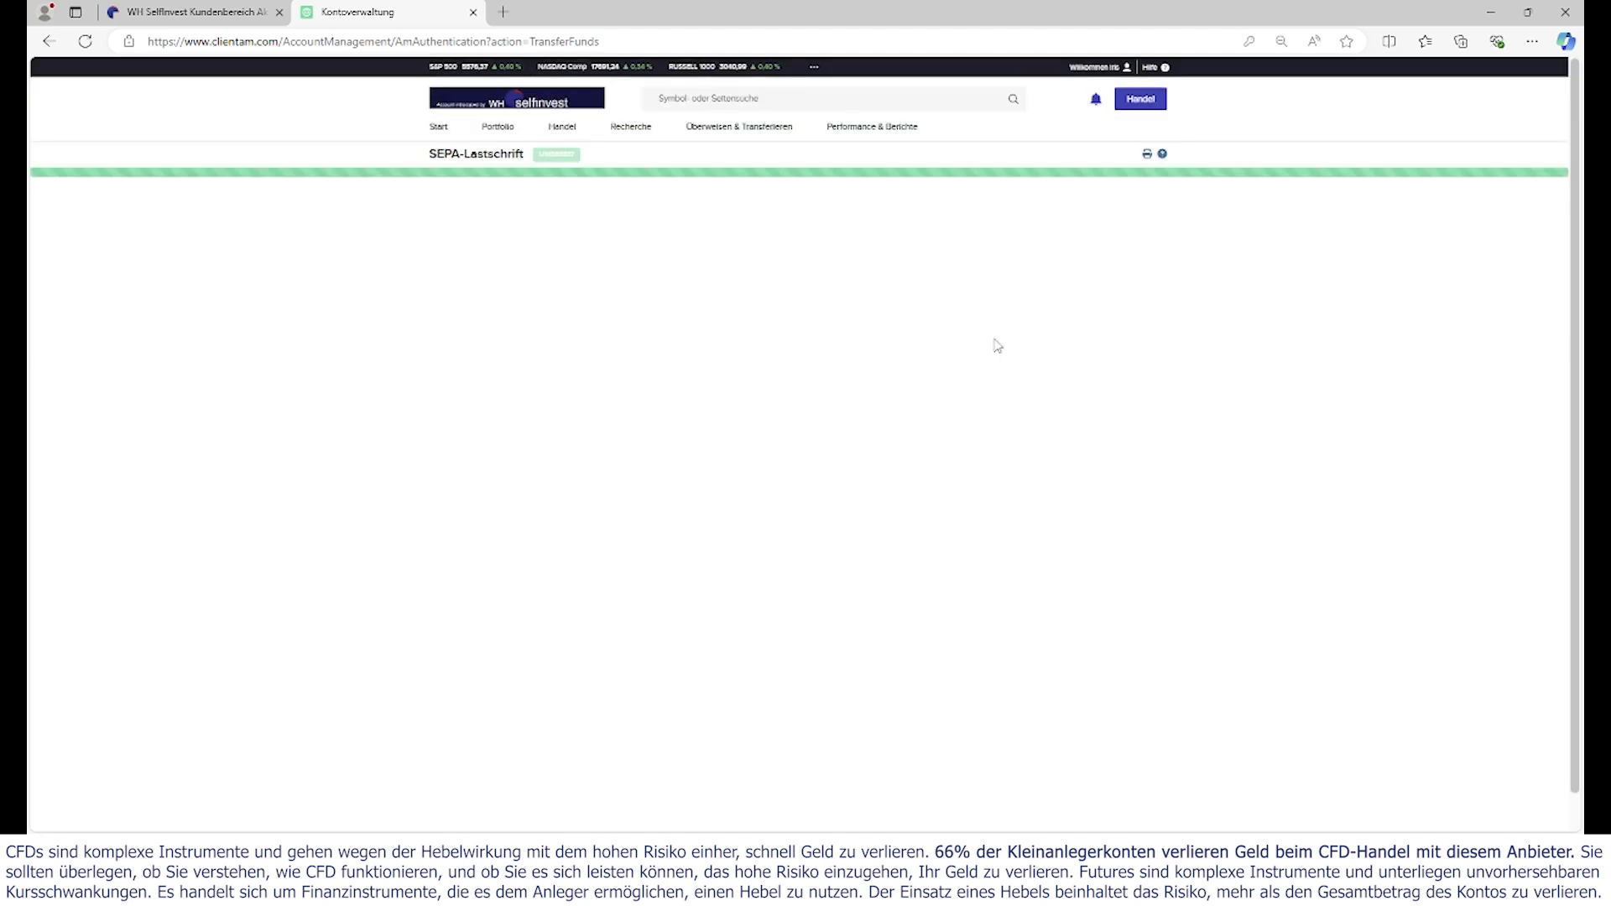